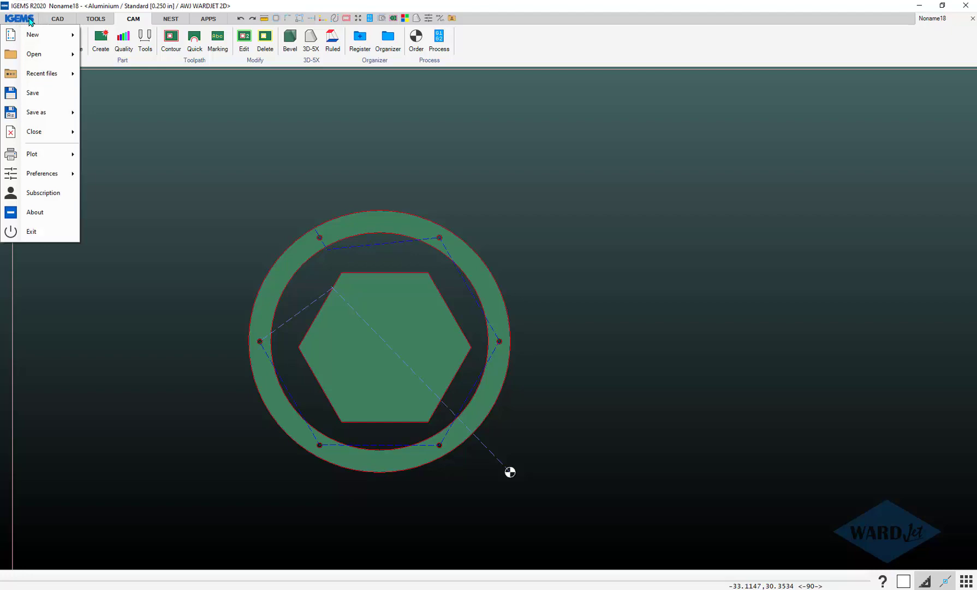
Check the report options in the display preferences and accept the settings.
mouse_move(57, 175)
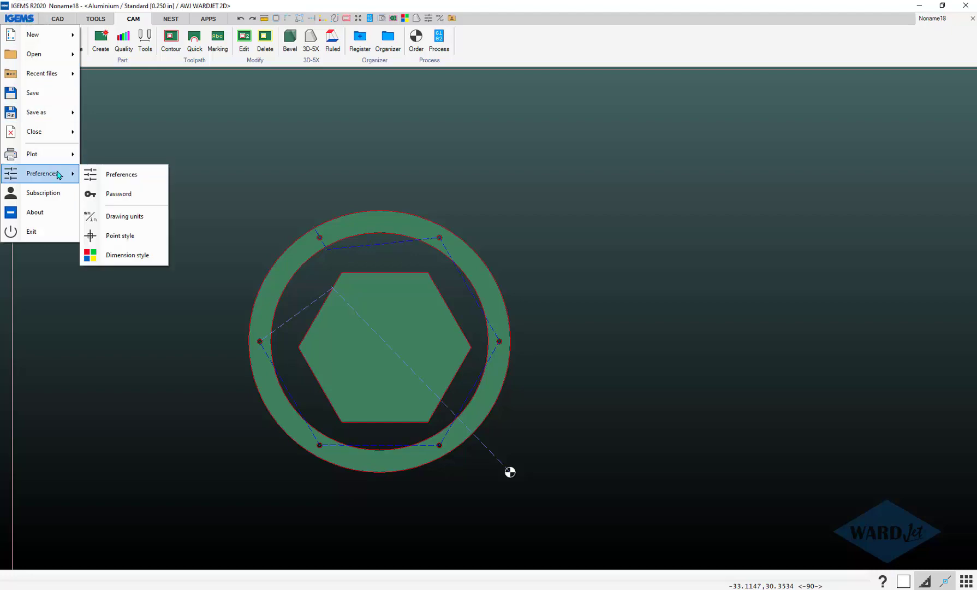
click(100, 176)
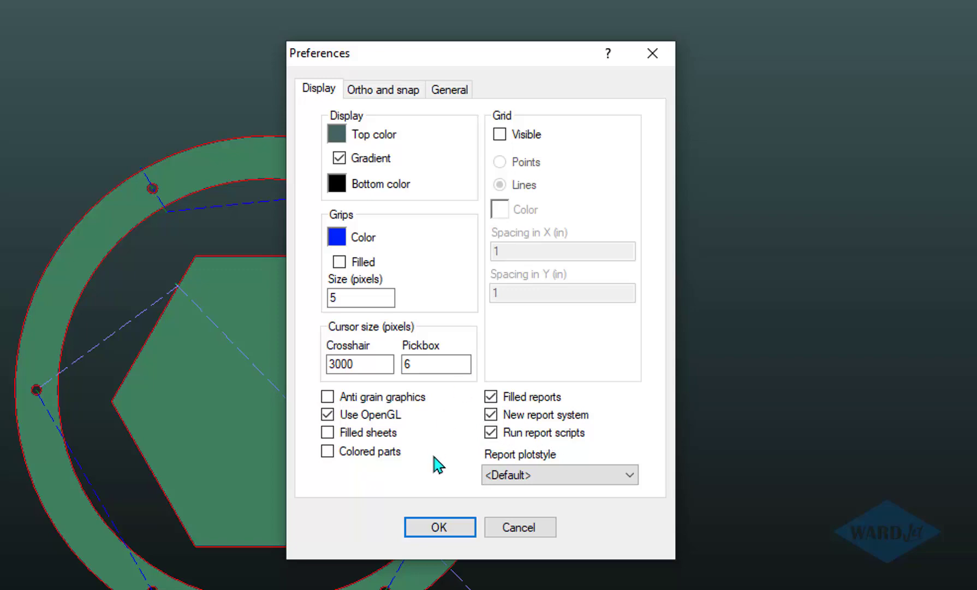
click(444, 506)
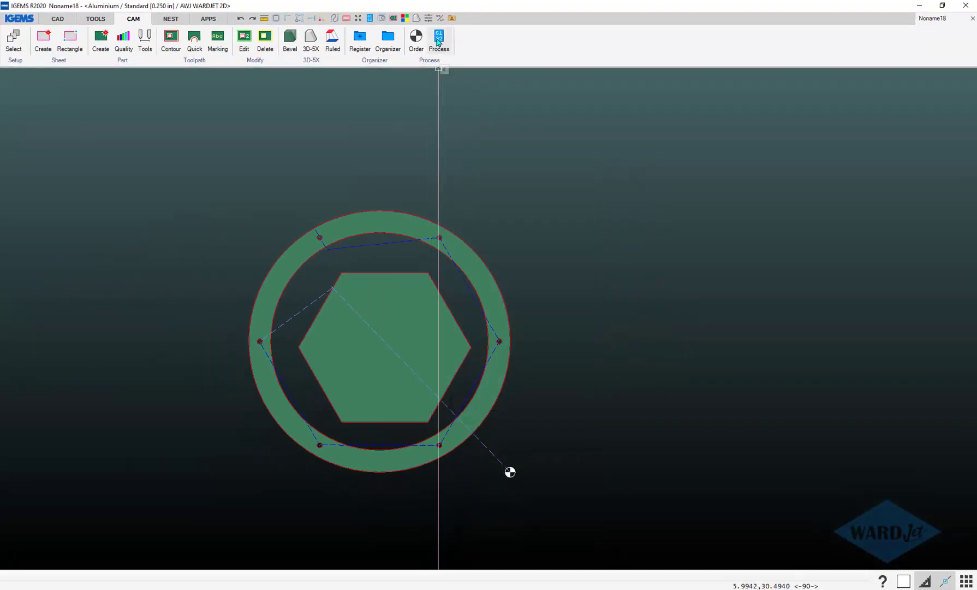
Generate a job report for the drawing, accepting the AWJ WARDJET 2D process options.
click(467, 220)
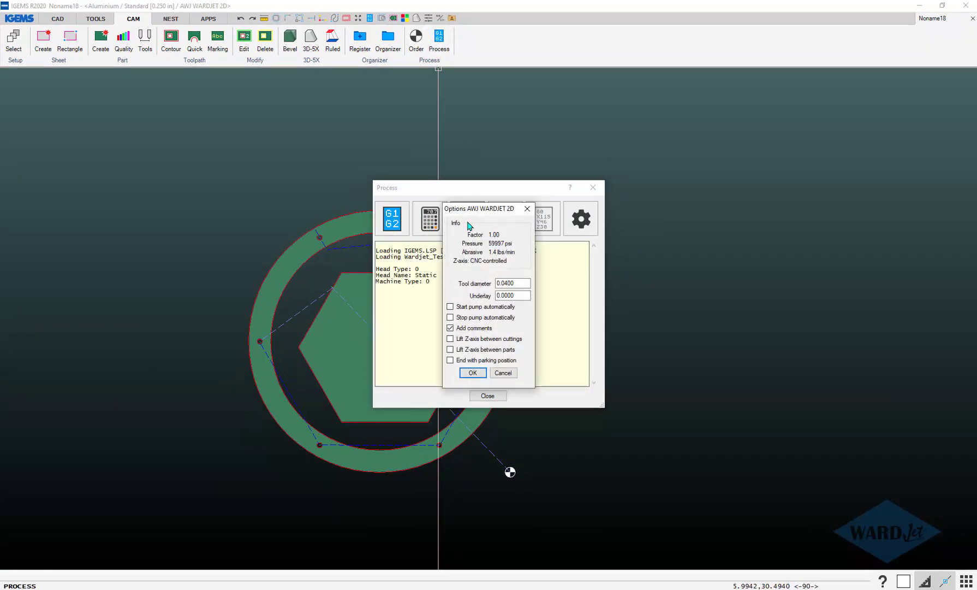
click(473, 372)
click(479, 371)
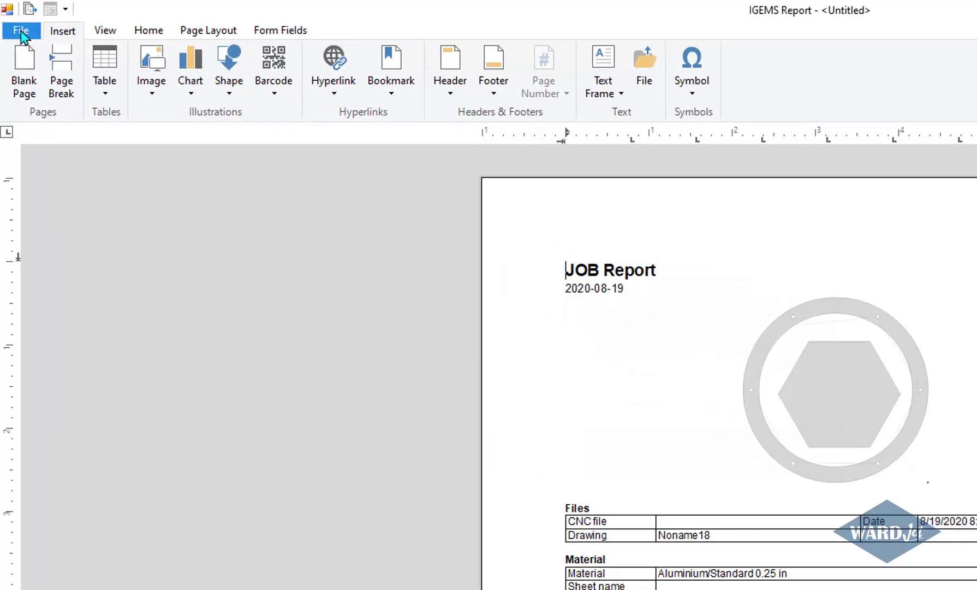
Switch the job report to template editing and create a new template named Postprocessor_Copy.
click(12, 17)
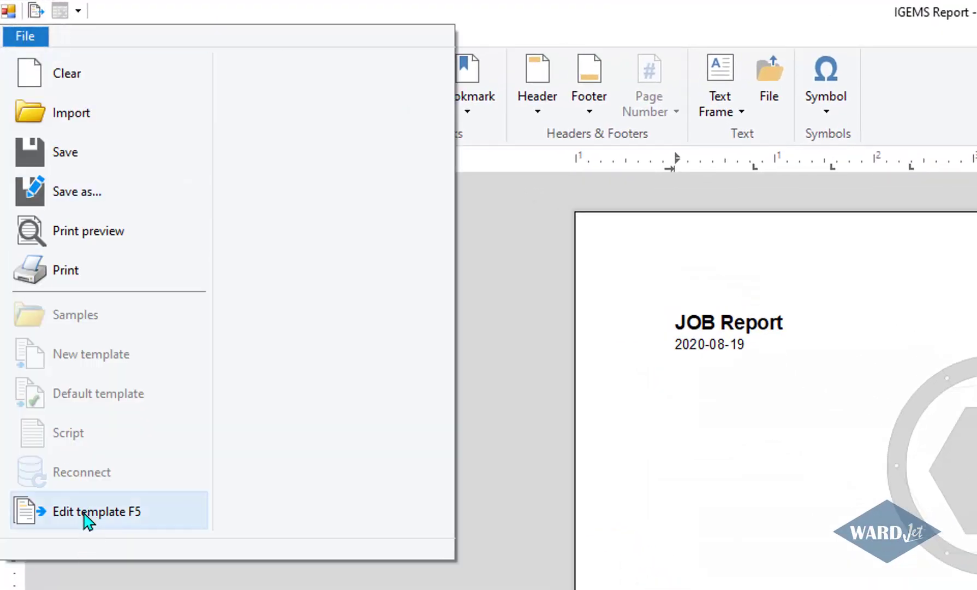
click(123, 517)
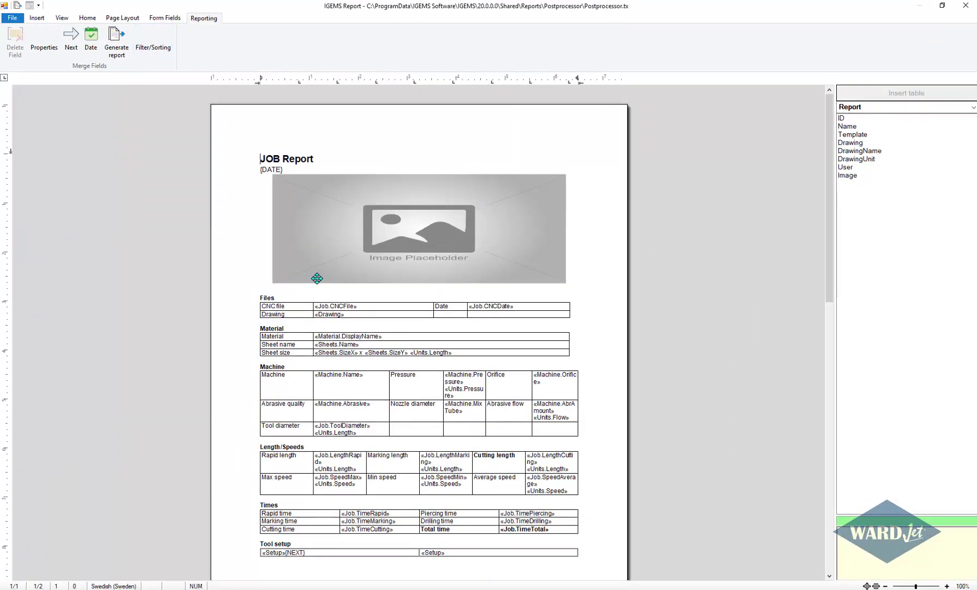
click(13, 20)
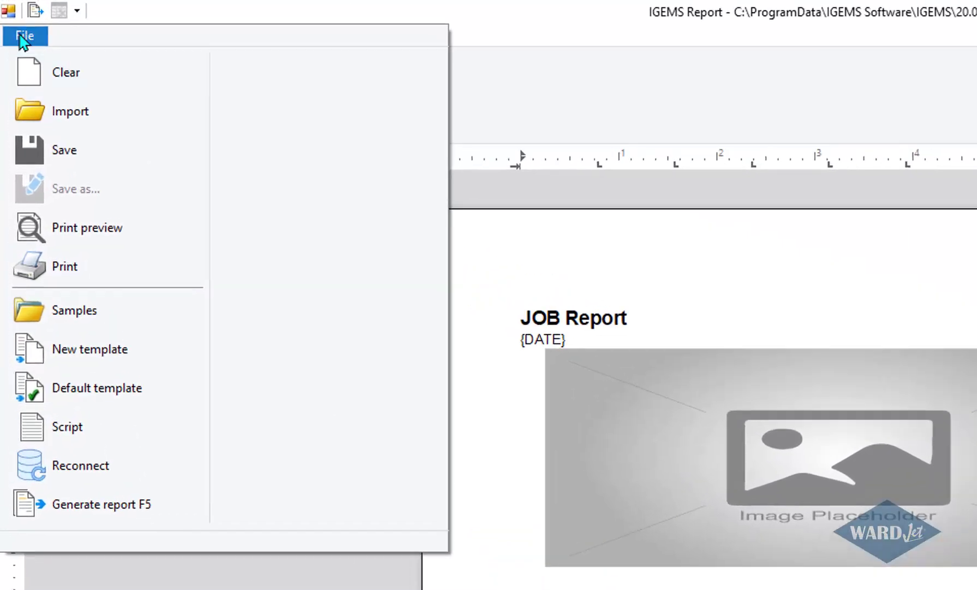
click(90, 349)
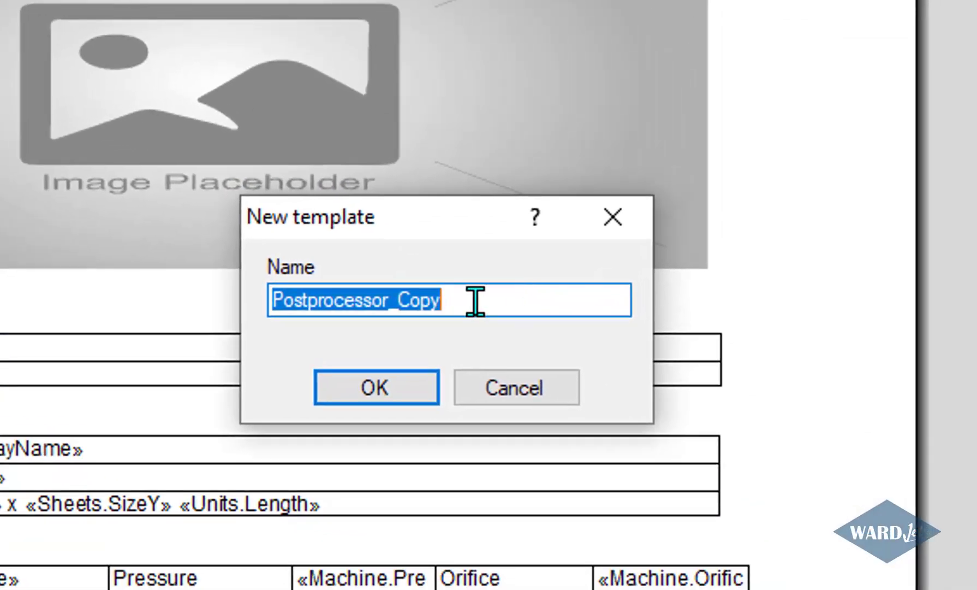
click(476, 301)
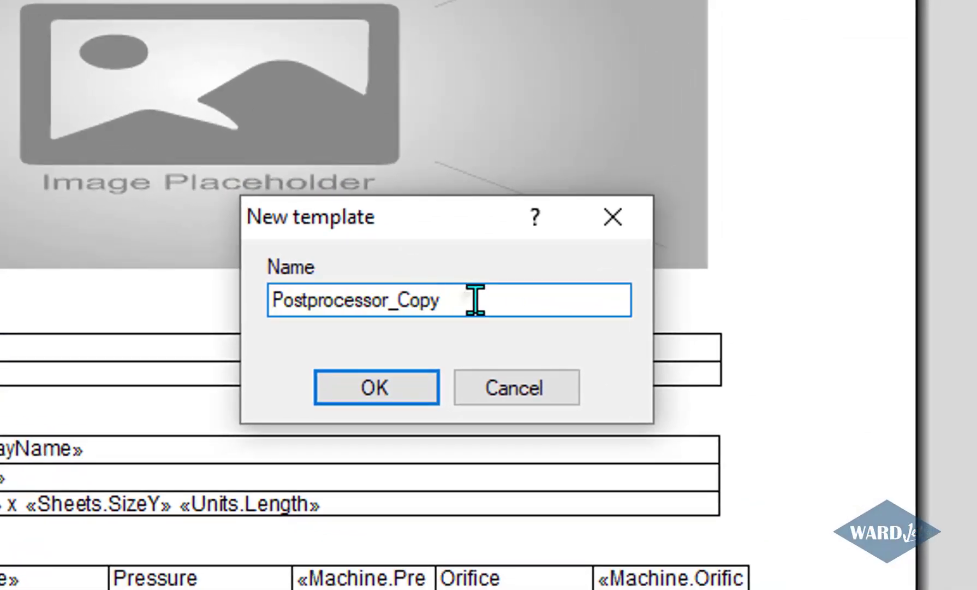
click(355, 393)
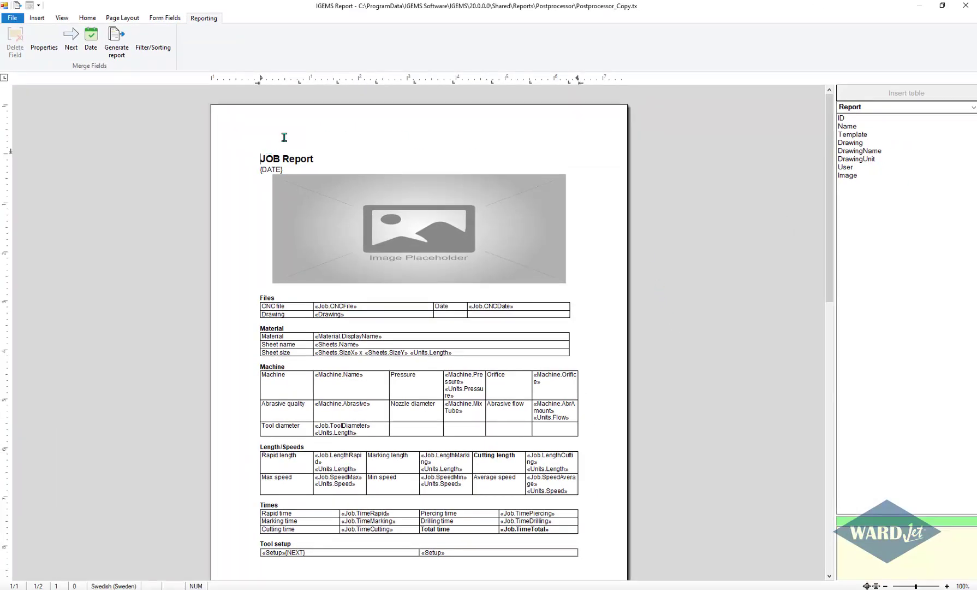
key(ctrl+Right)
key(shift+End)
key(Left)
key(Left)
key(Left)
key(Left)
key(Left)
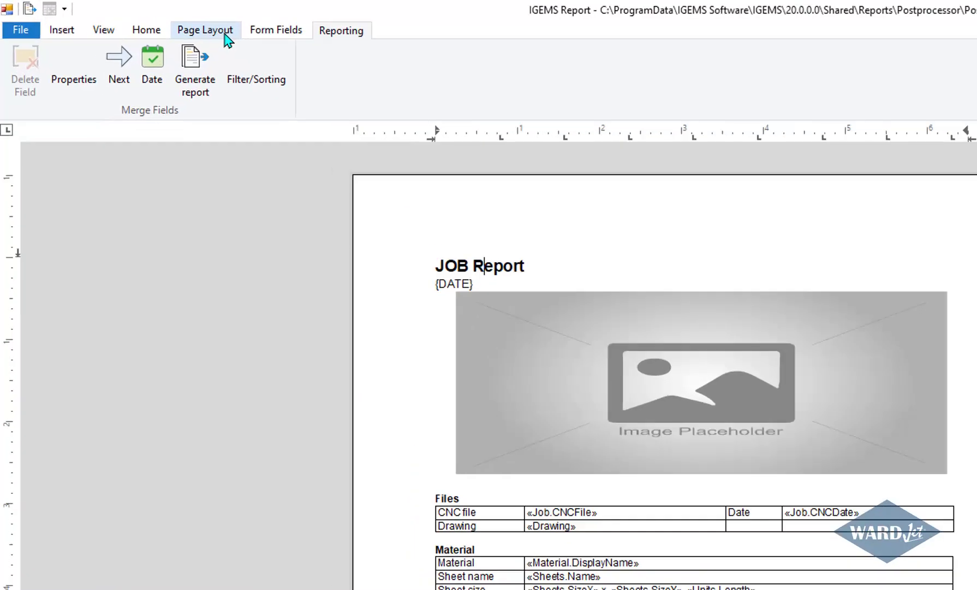
click(136, 20)
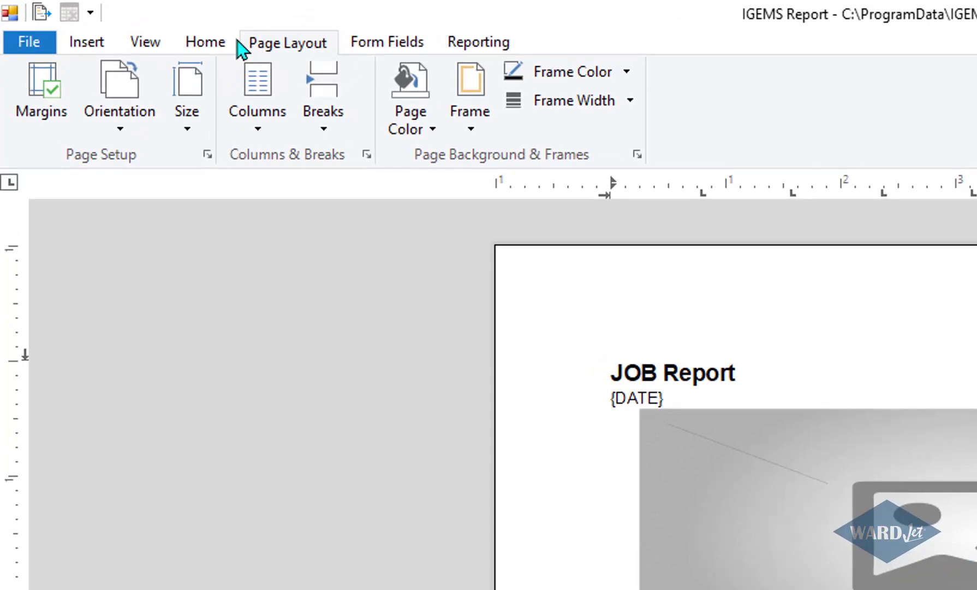
Add a page header containing the logo image WARDJet_72x40.bmp from the Pictures folder, and return to the report body.
click(92, 43)
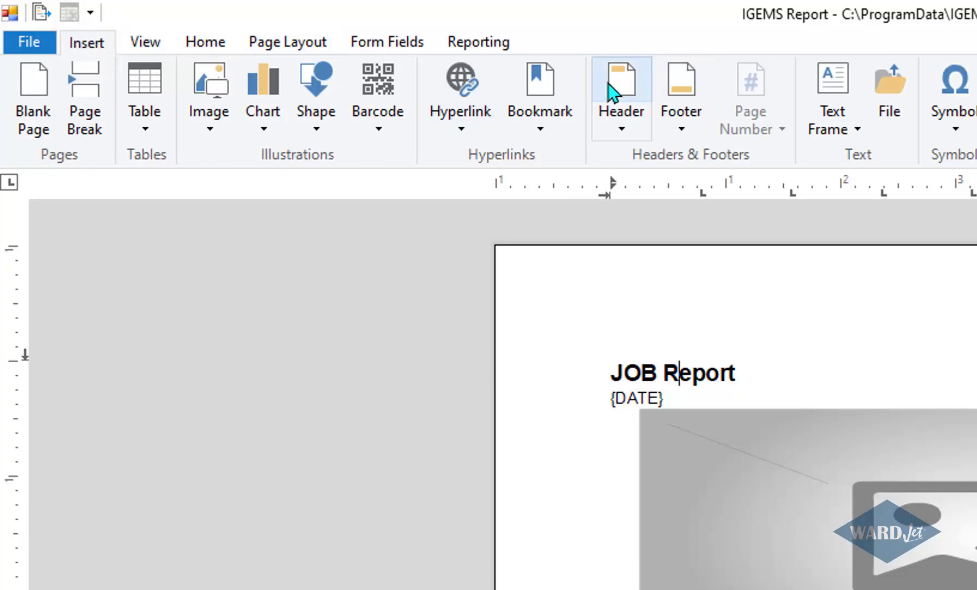
click(621, 93)
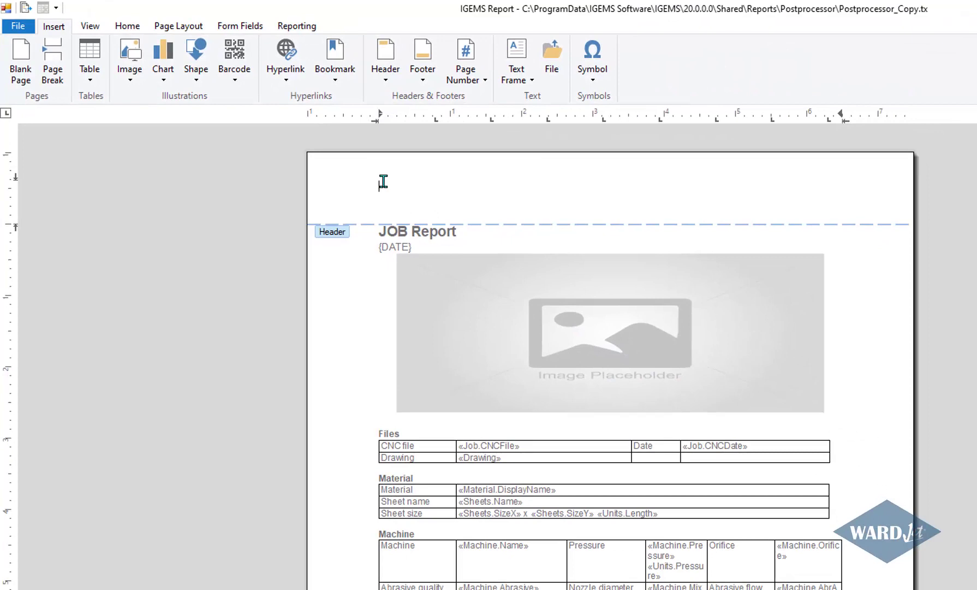
click(131, 57)
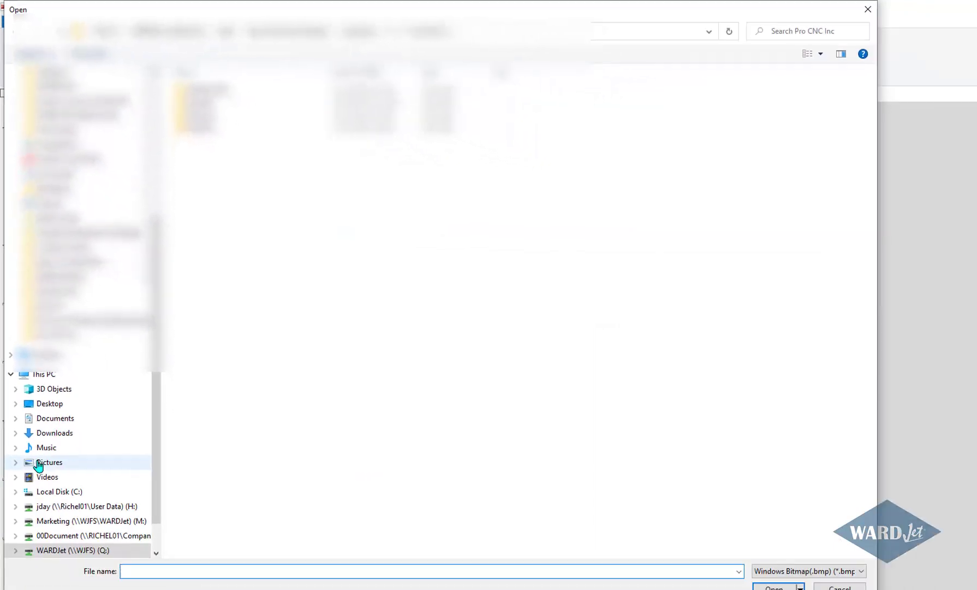
click(38, 464)
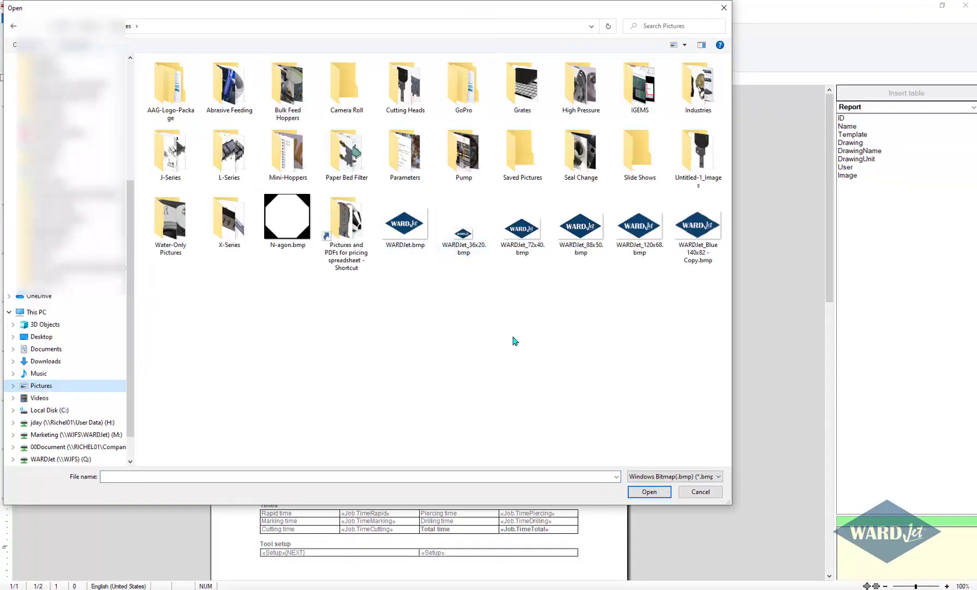
click(522, 229)
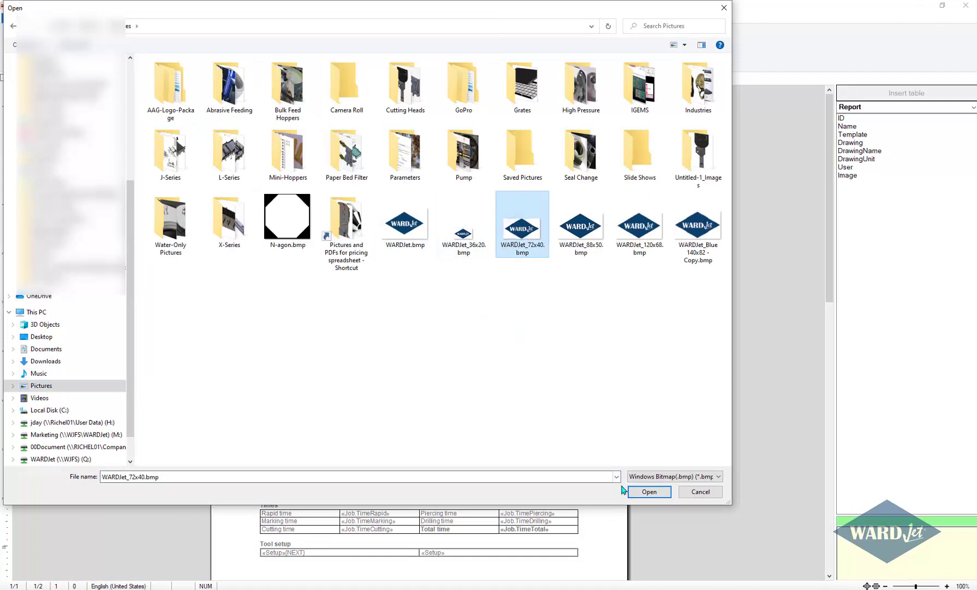
click(649, 491)
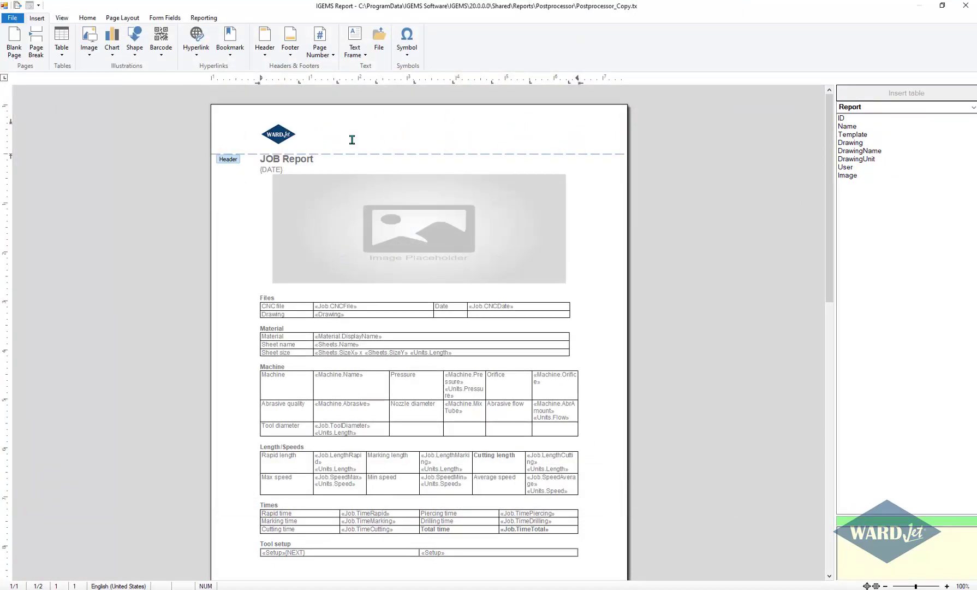
click(339, 165)
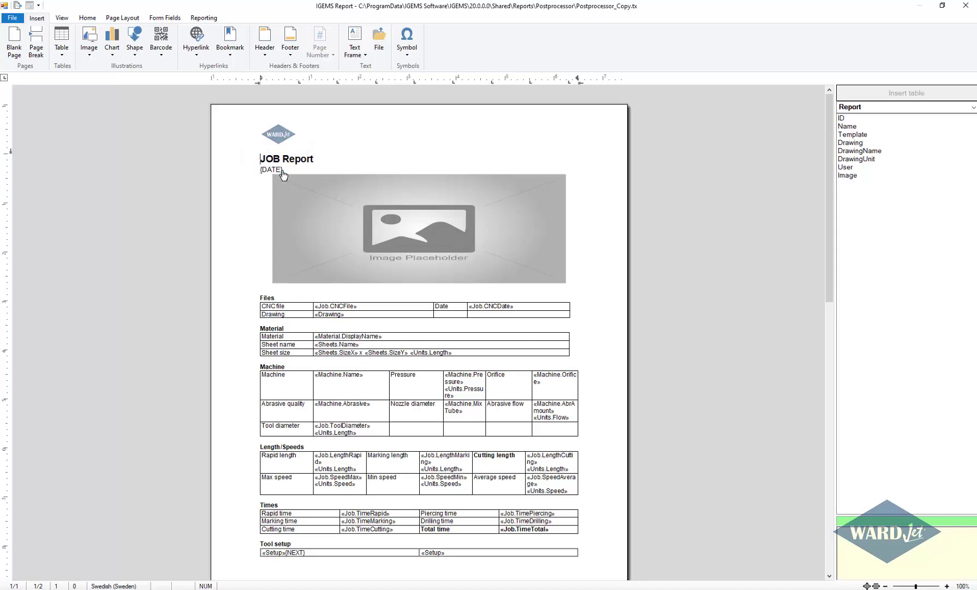
Examine the CNC file and Drawing merge fields in the Files table.
click(330, 313)
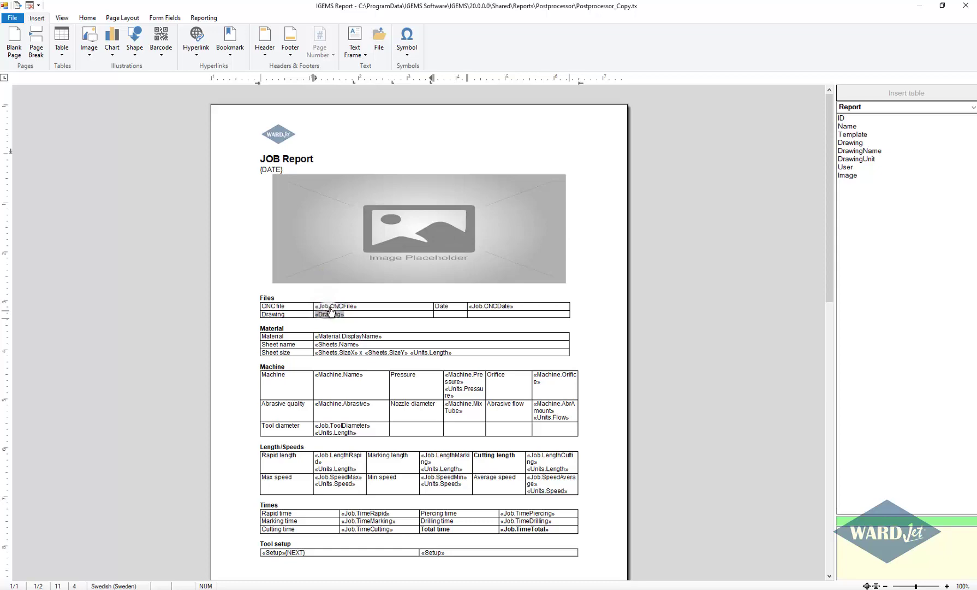
click(330, 307)
click(330, 314)
click(330, 306)
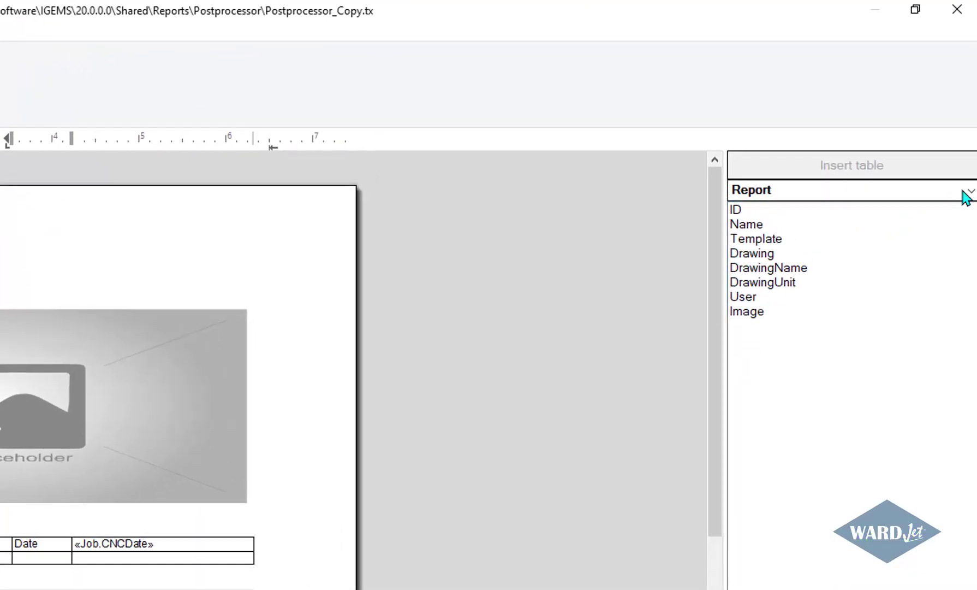
Review the available data tables and the descriptions of the Report table's fields, from Template through Image.
click(965, 192)
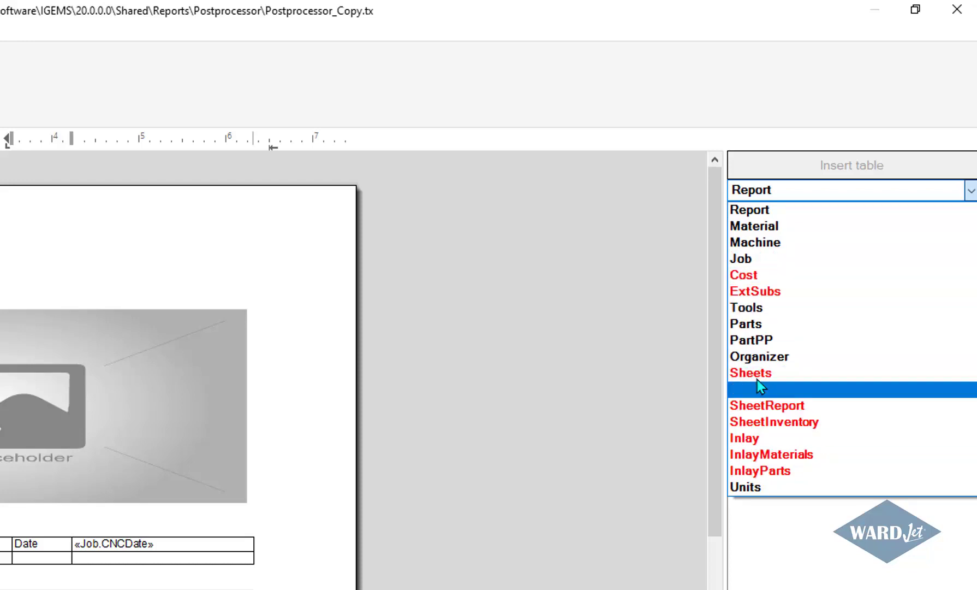
click(751, 209)
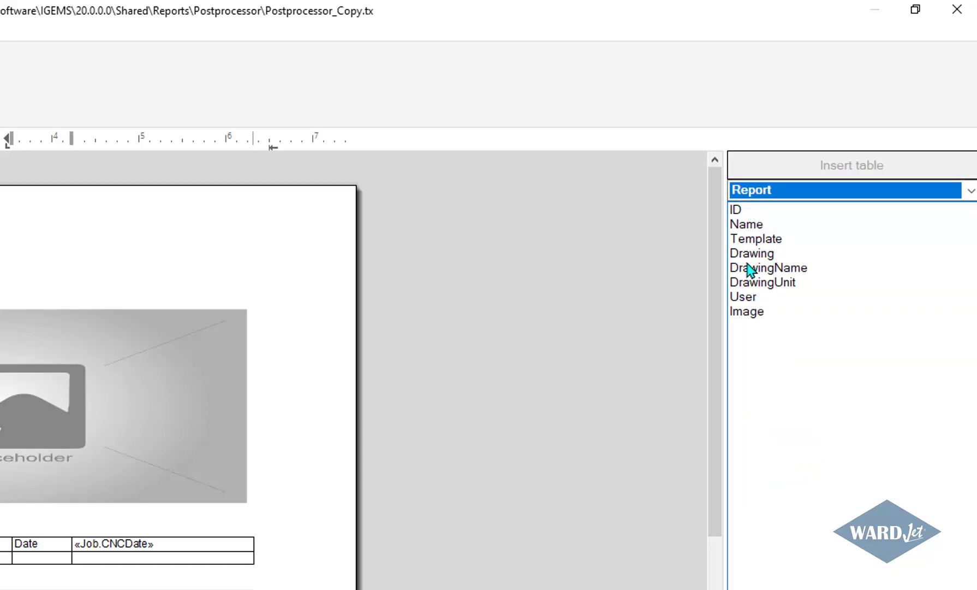
click(760, 241)
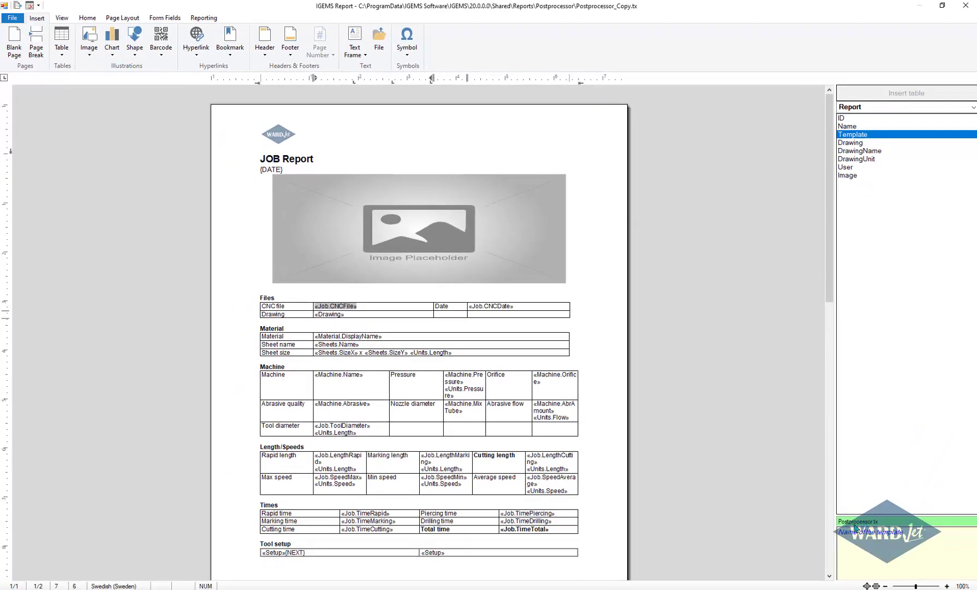
click(846, 143)
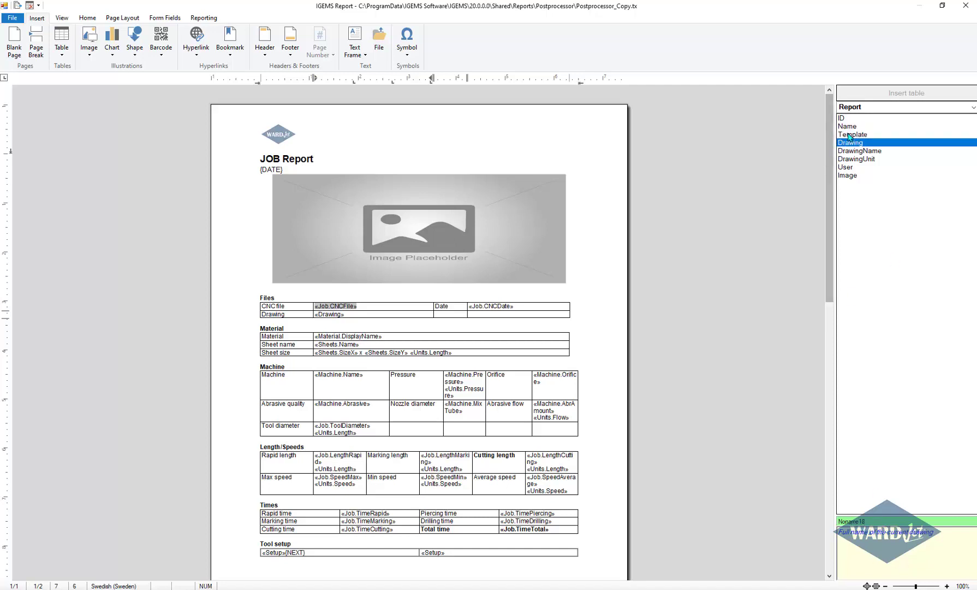
click(850, 151)
click(849, 159)
click(849, 168)
click(849, 175)
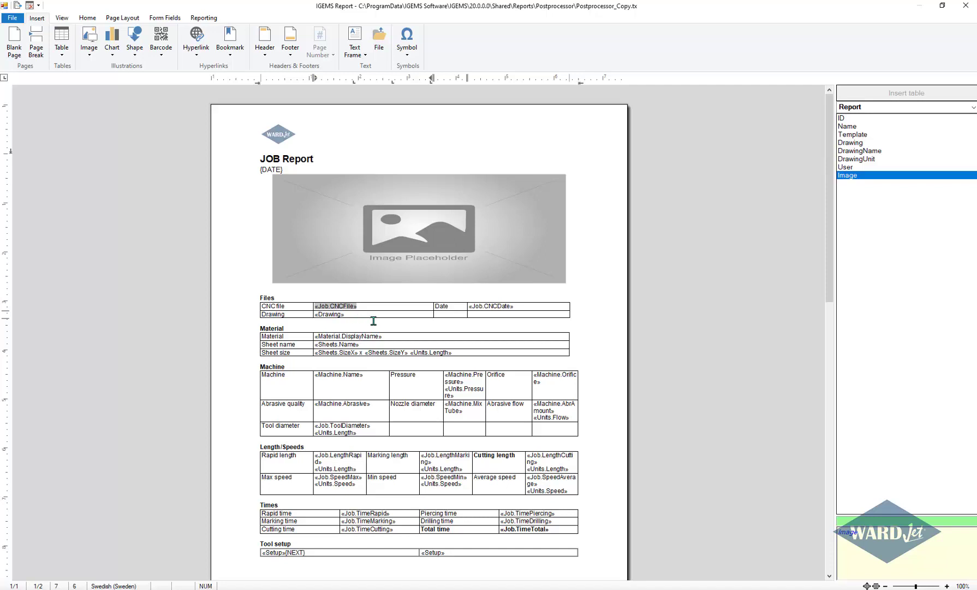
Append a hyphen and the Report table's Template merge field to the JOB Report title.
click(433, 161)
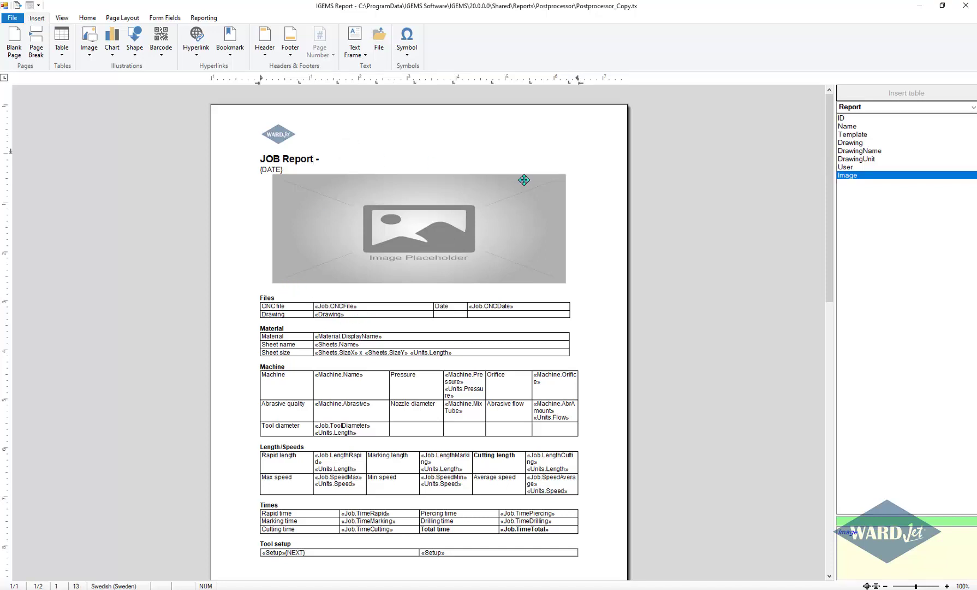
click(852, 137)
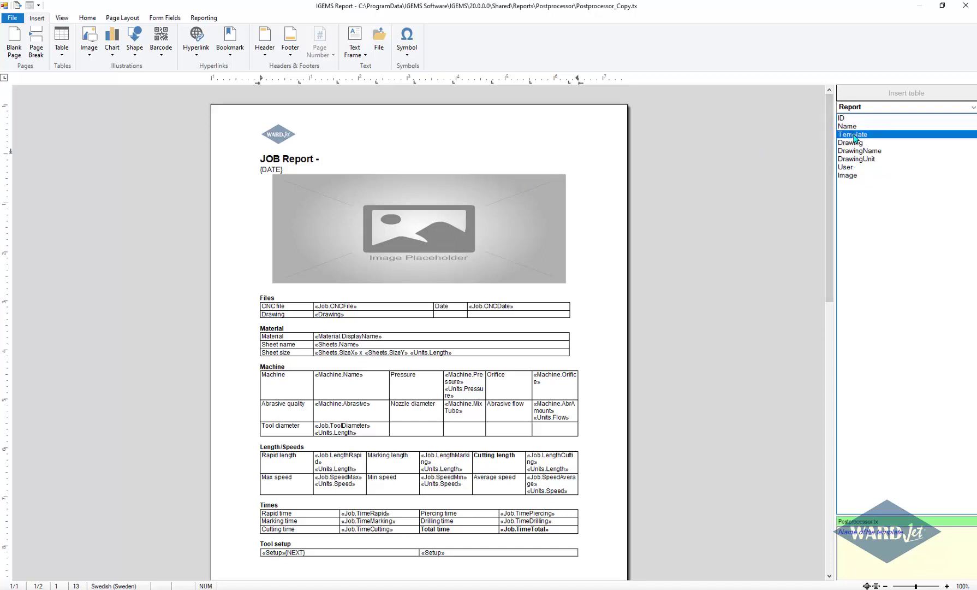
double_click(855, 138)
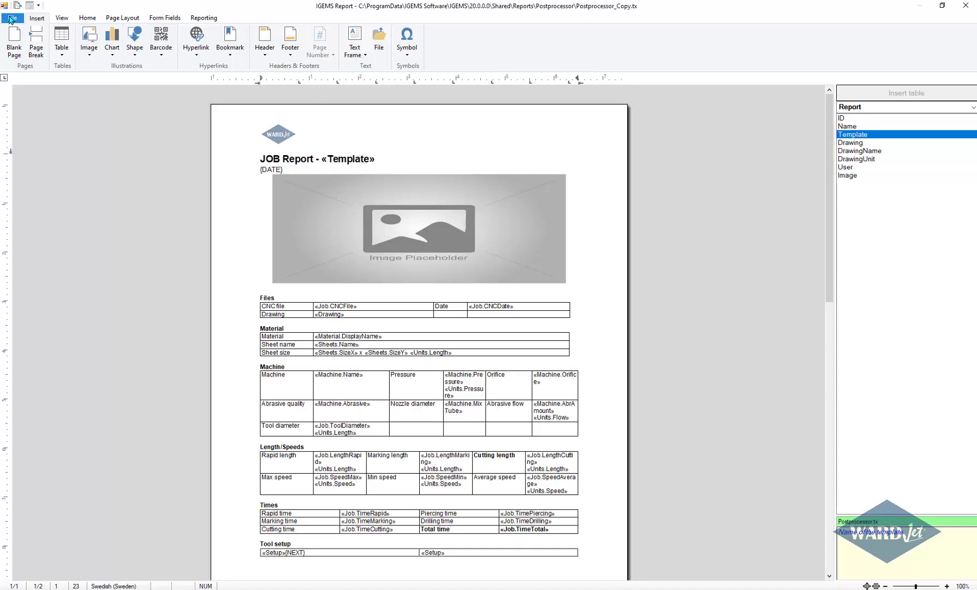
Save the Postprocessor_Copy template and generate the report from it.
click(10, 19)
click(15, 72)
click(12, 17)
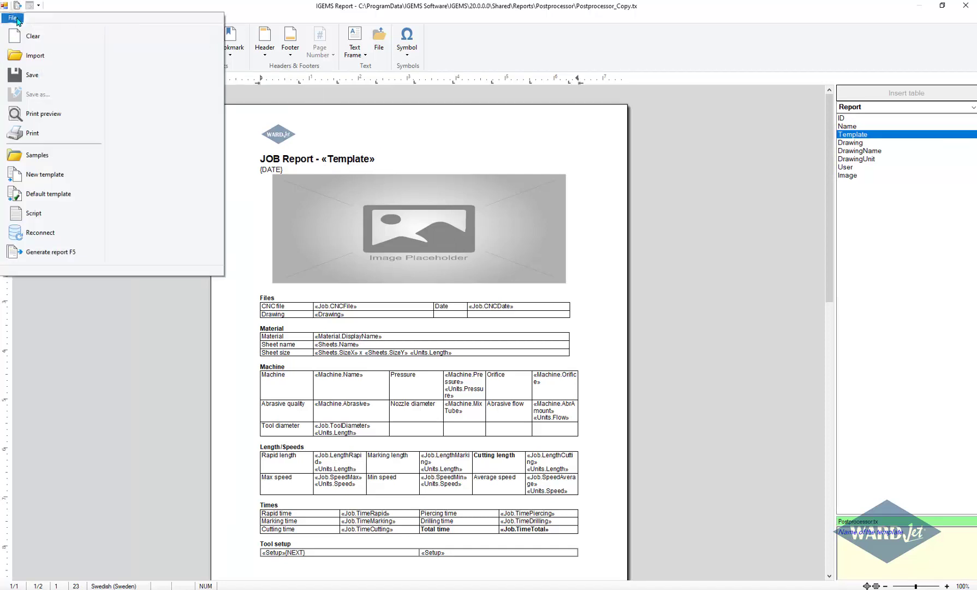
click(49, 252)
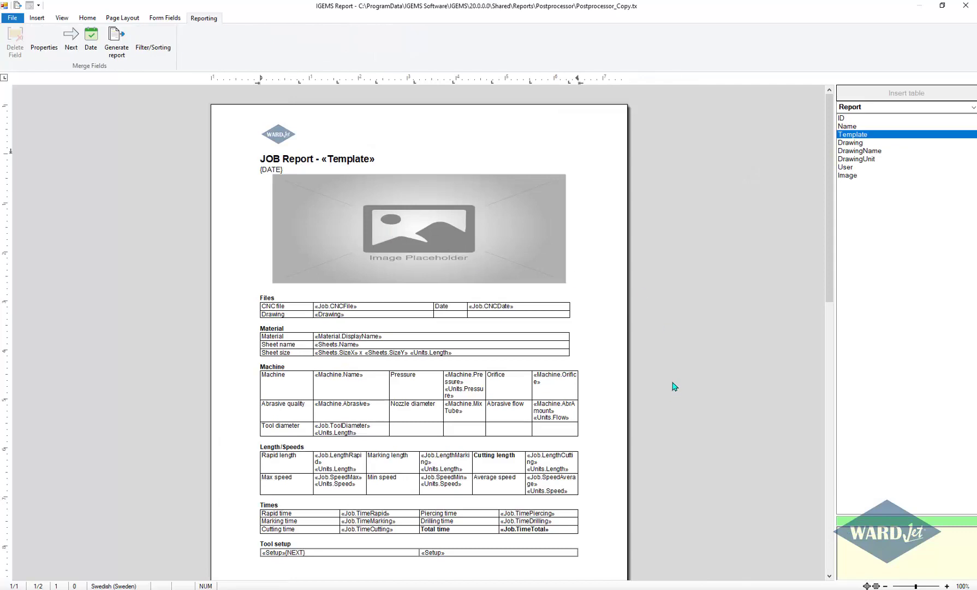
Review the merge fields of the Material table and the Machine table, including the description of AbrAmount.
scroll(712, 370, down, 1)
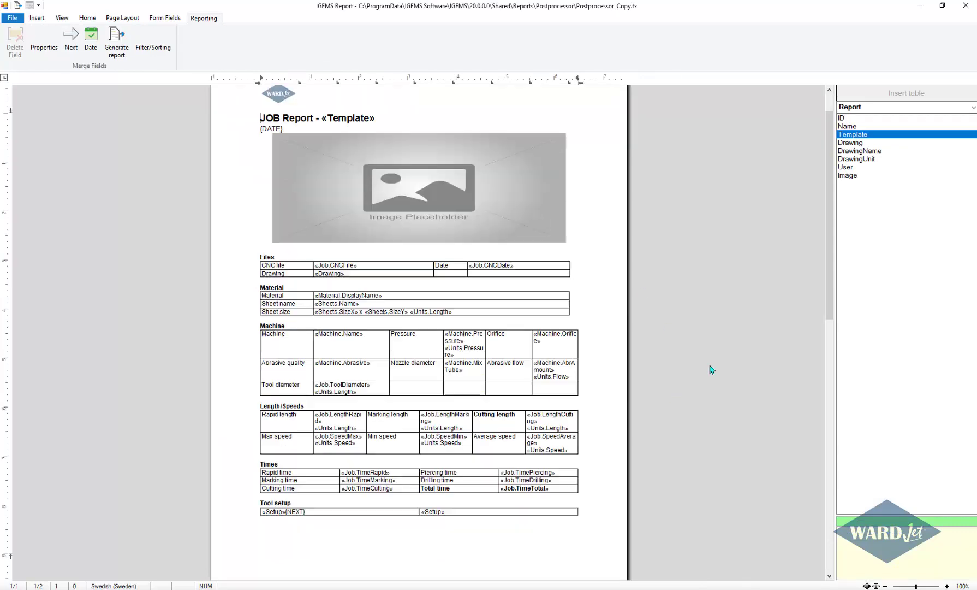
click(903, 108)
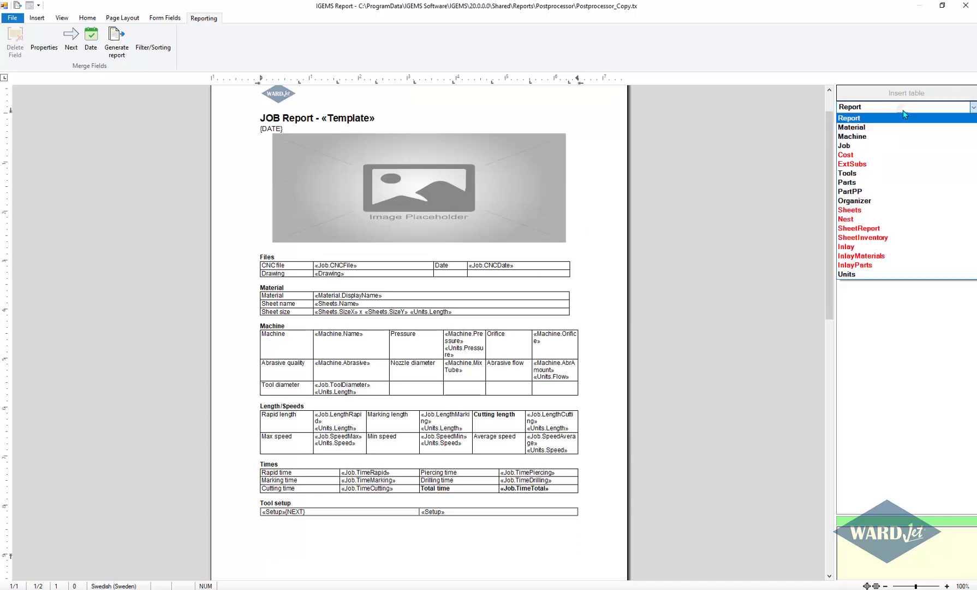
click(885, 127)
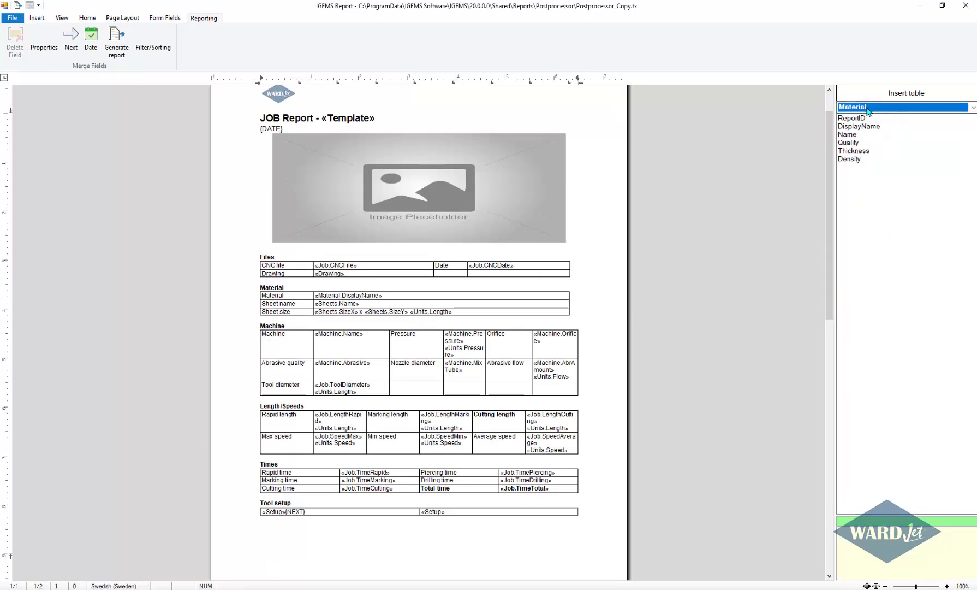
click(874, 108)
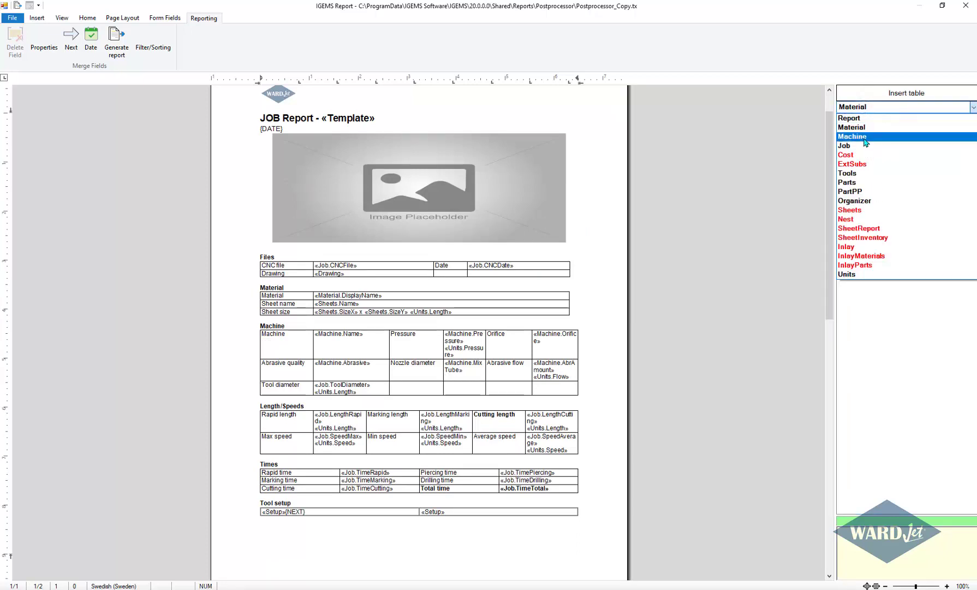
click(867, 134)
click(856, 151)
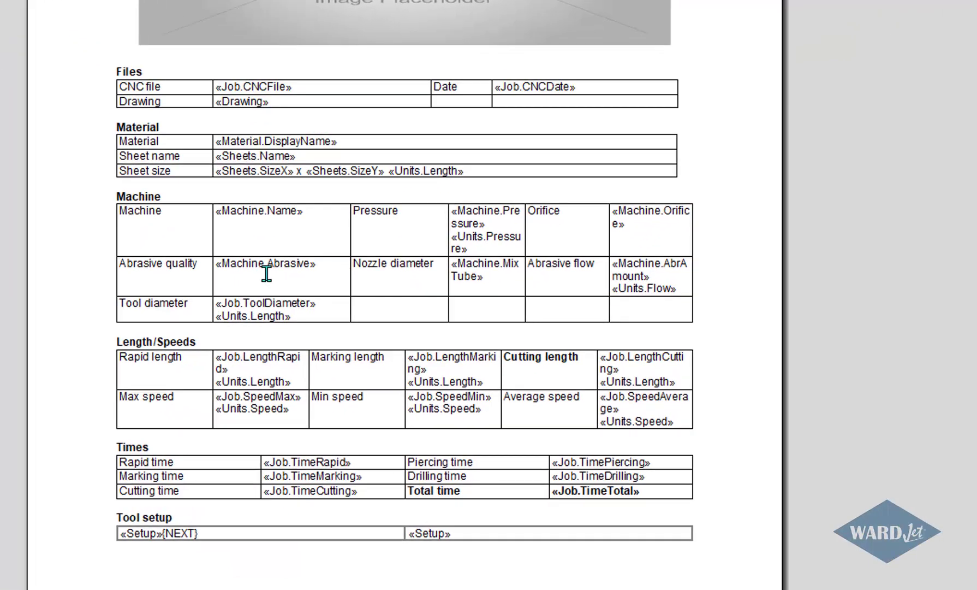
Examine the merge field options of the Machine.Abrasive field, including its numeric format and letter-case formats.
click(278, 263)
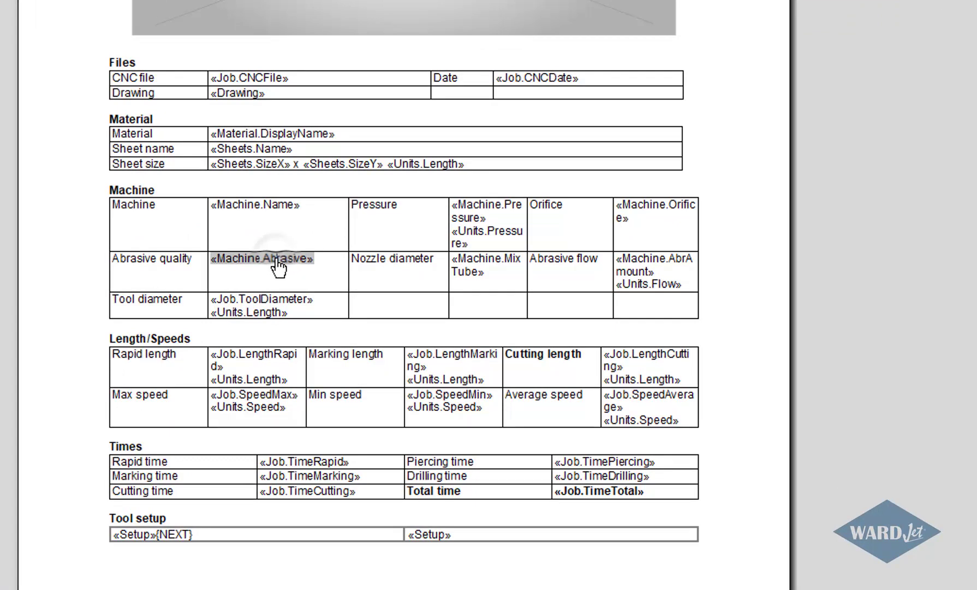
right_click(279, 265)
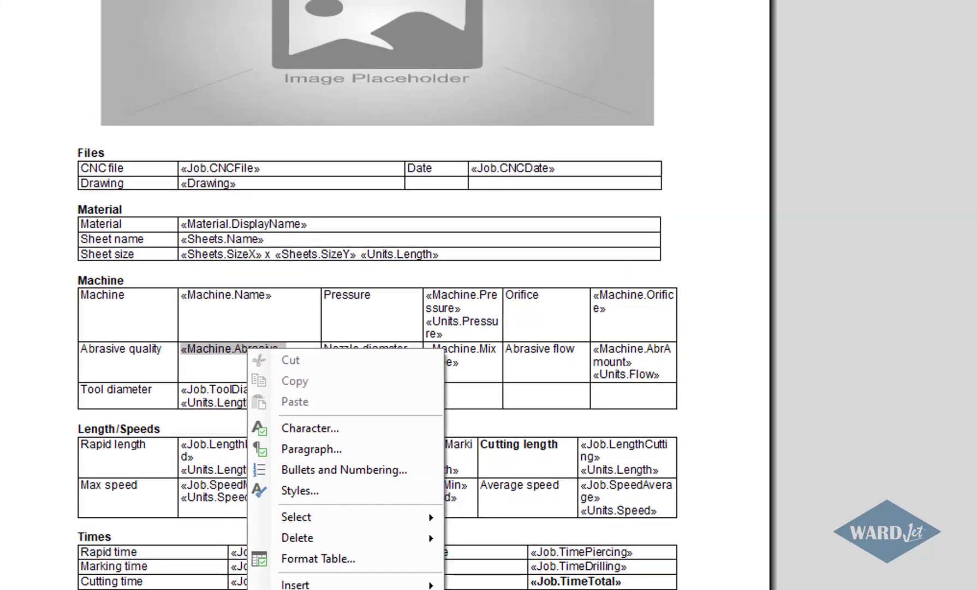
click(306, 589)
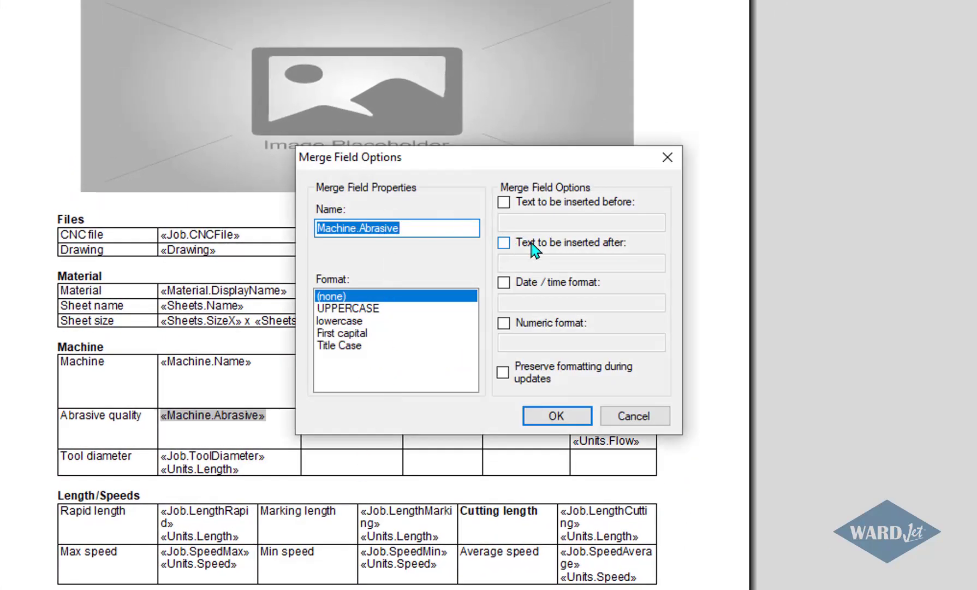
click(504, 324)
click(503, 324)
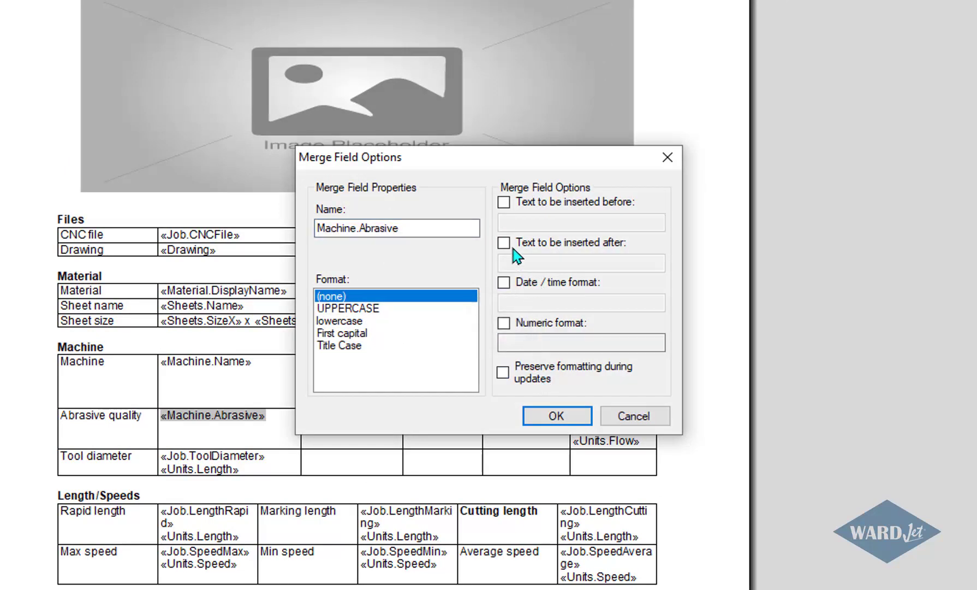
click(331, 311)
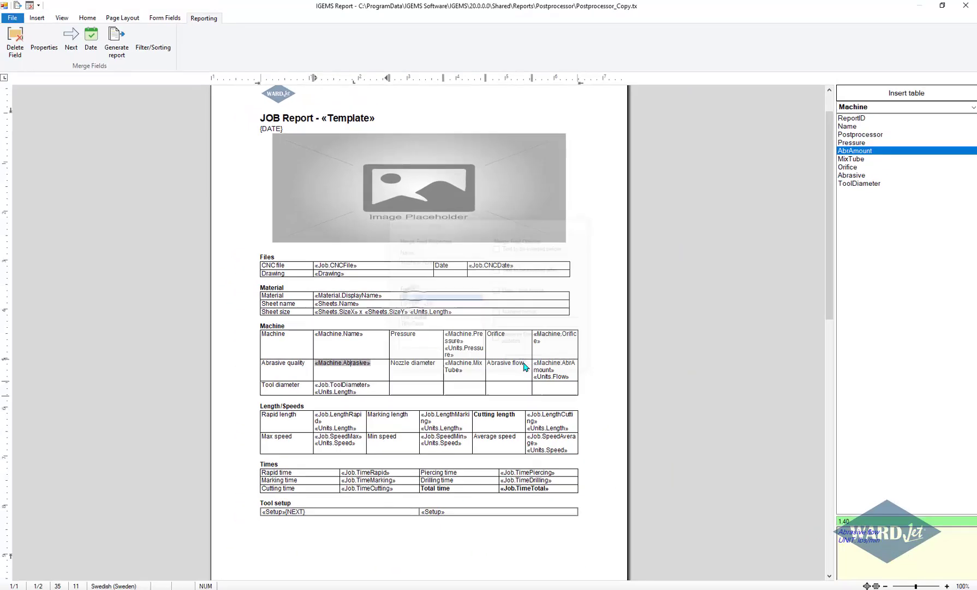
Review the fields available in the Units data table.
click(581, 342)
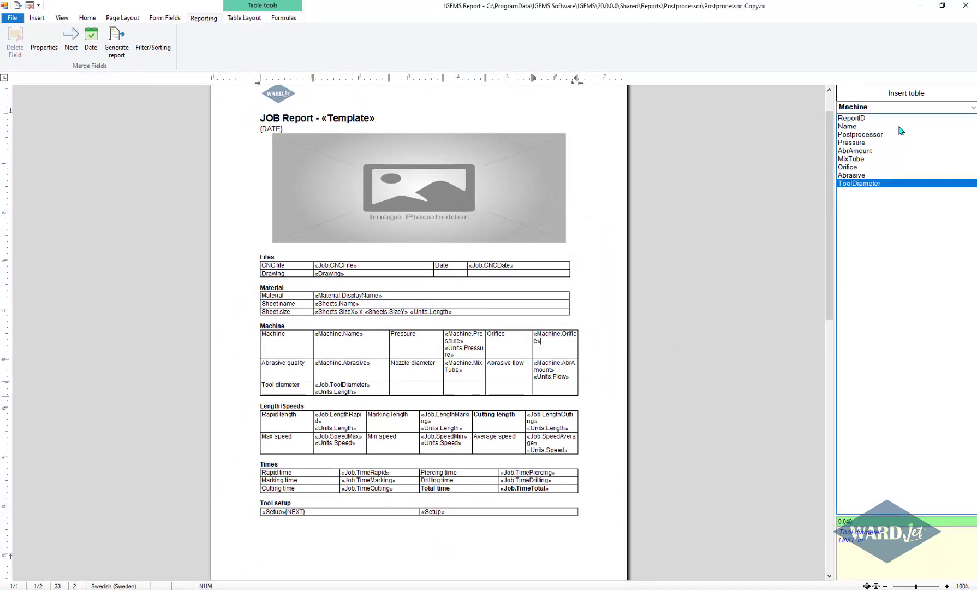
click(972, 107)
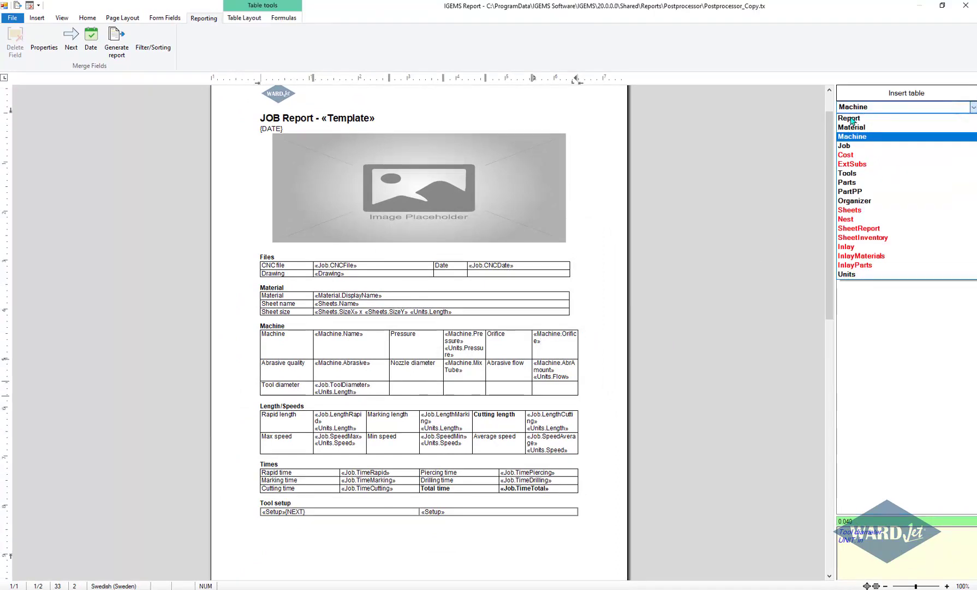
click(848, 274)
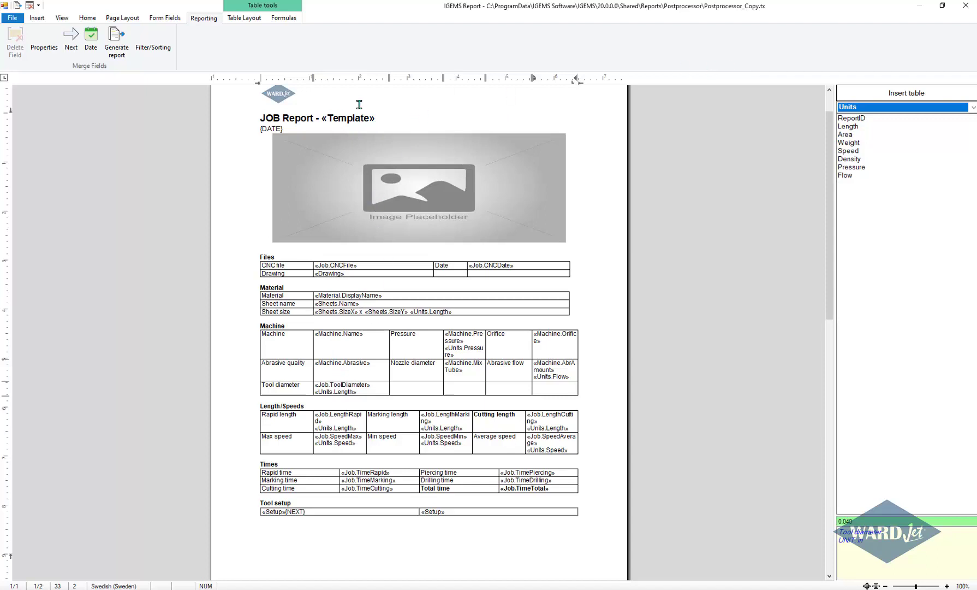
Close the Postprocessor_Copy template and the generated report.
click(12, 17)
click(38, 252)
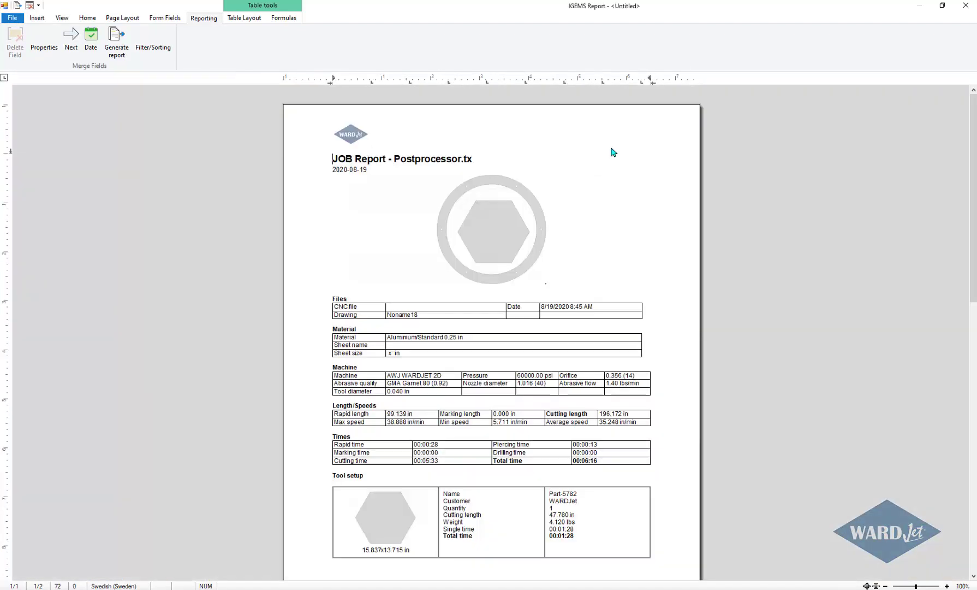
click(965, 7)
click(498, 334)
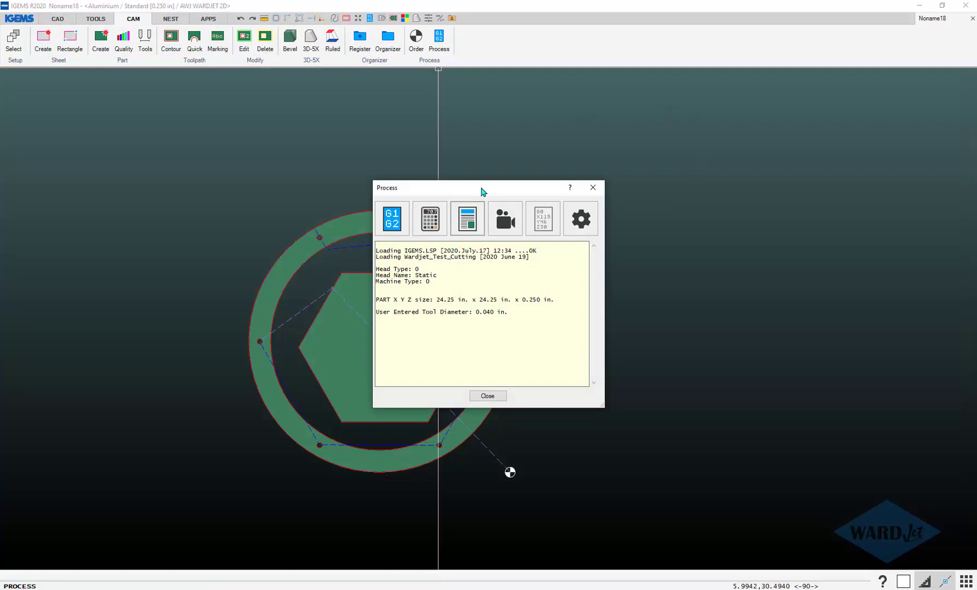
Generate the job report from Postprocessor_Copy.tx with the existing machine and custom options, and close the report and the Process dialog.
click(466, 228)
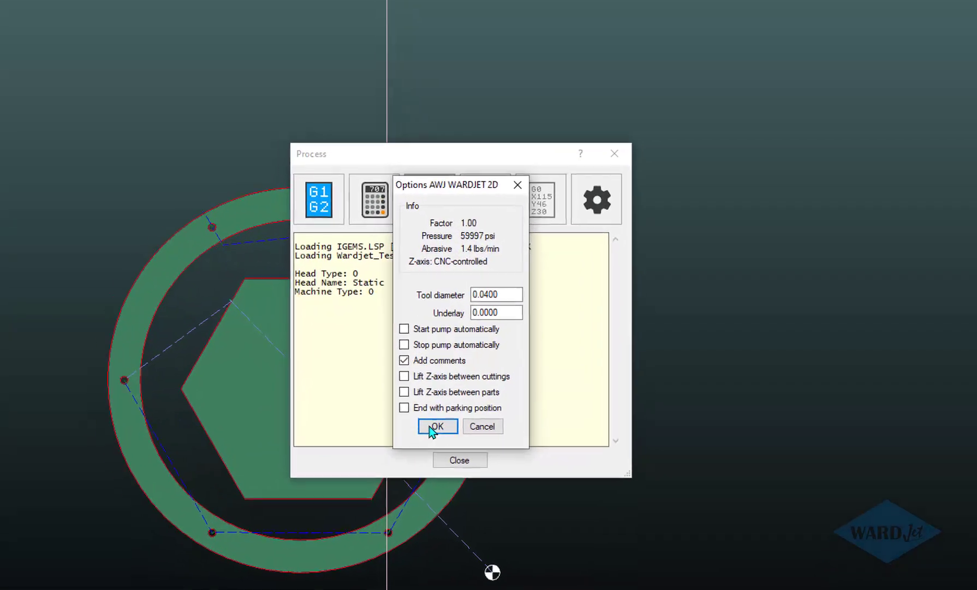
click(473, 372)
click(429, 432)
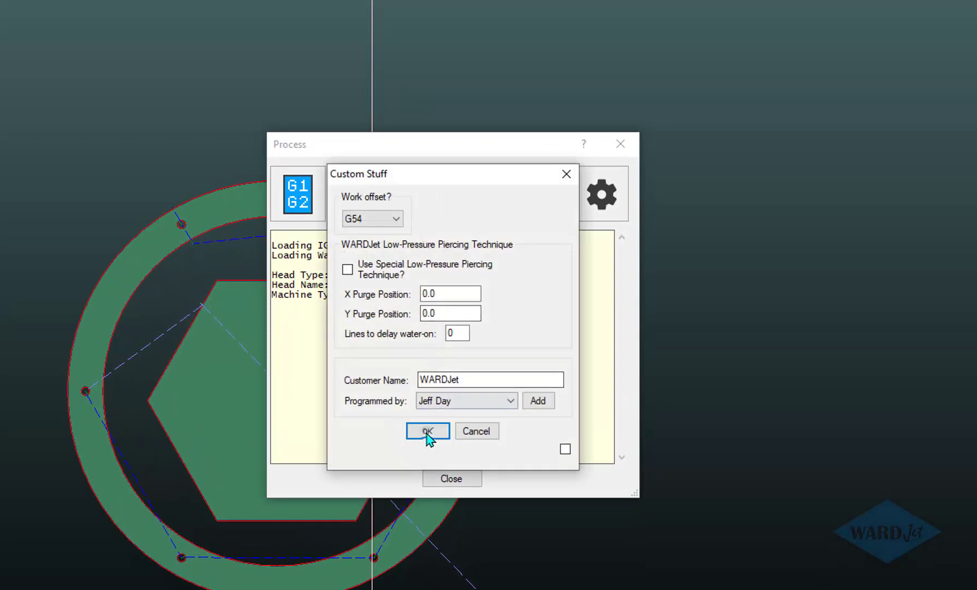
click(382, 250)
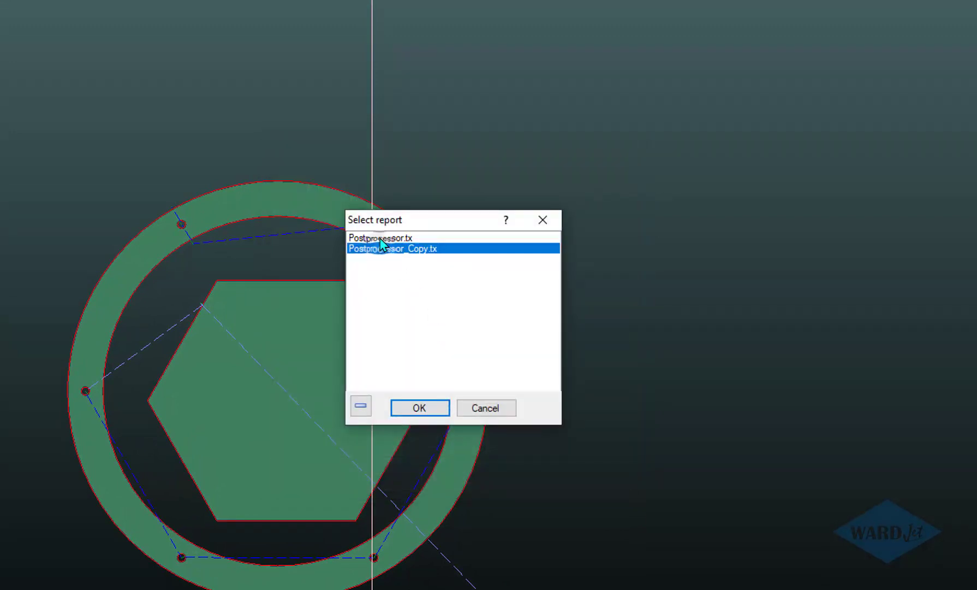
click(382, 238)
click(384, 250)
click(374, 239)
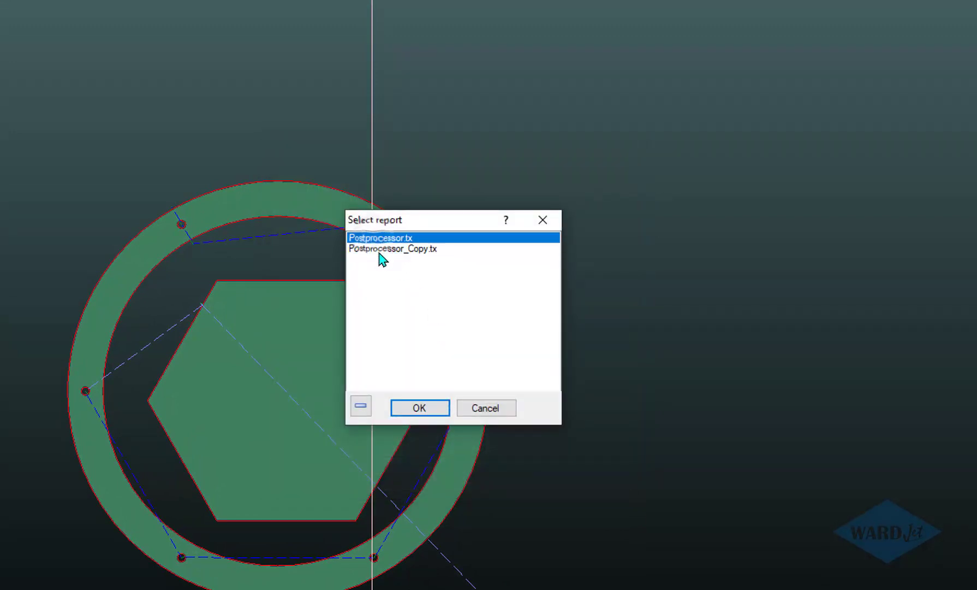
click(382, 250)
click(422, 409)
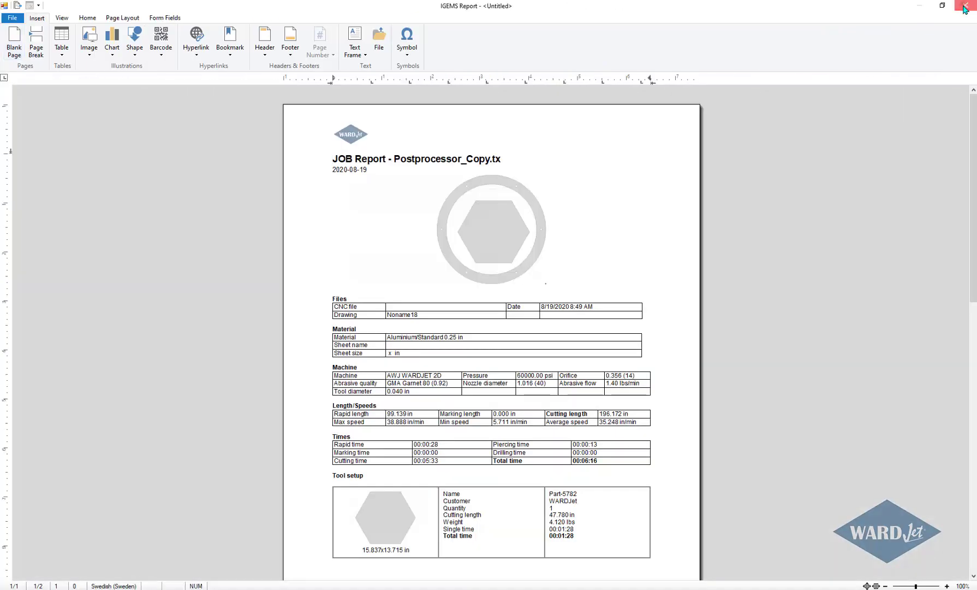
click(965, 6)
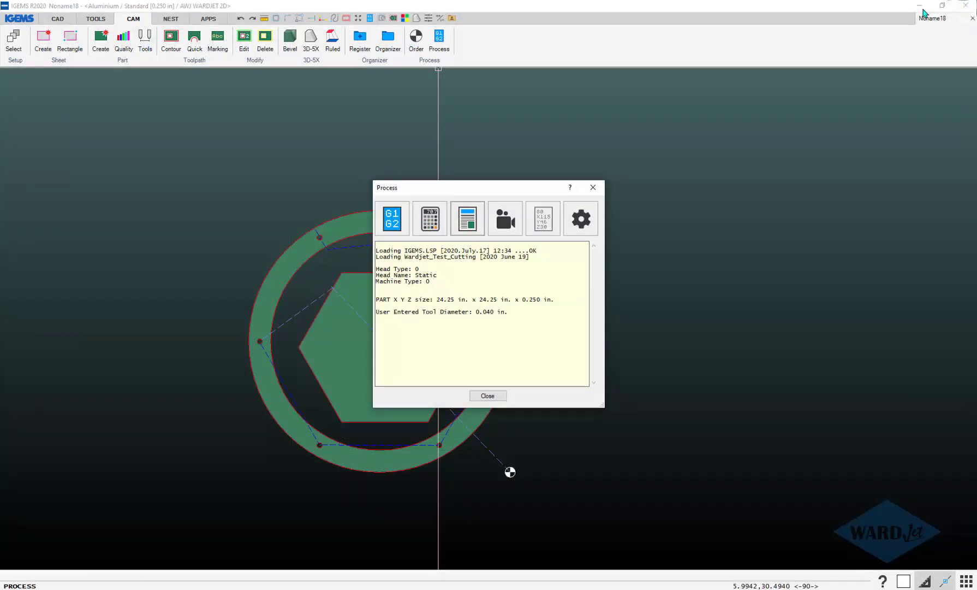
click(485, 395)
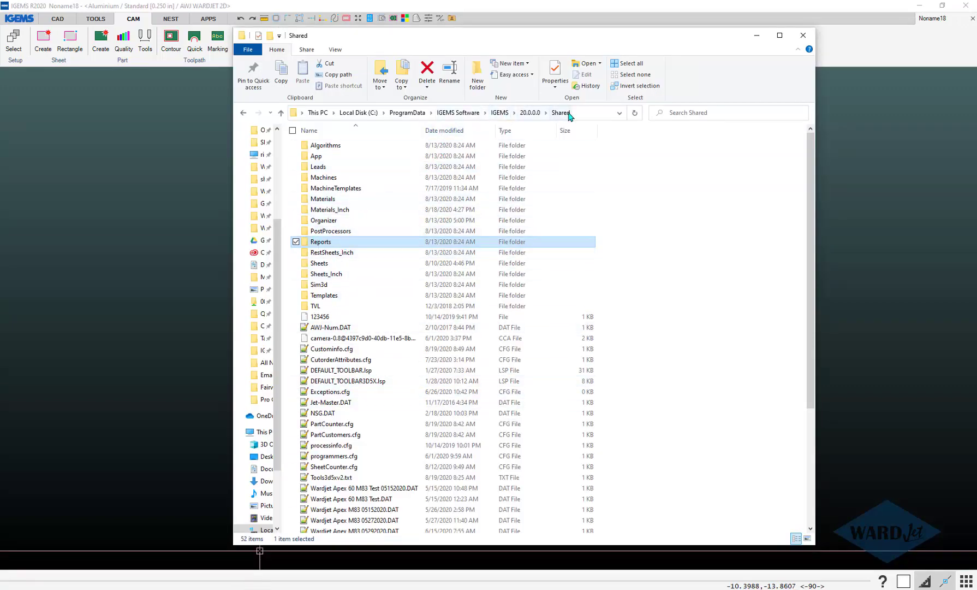
Open the Postprocessor folder inside the shared Reports folder in File Explorer and select the Postprocessor_Copy.tx template.
double_click(325, 246)
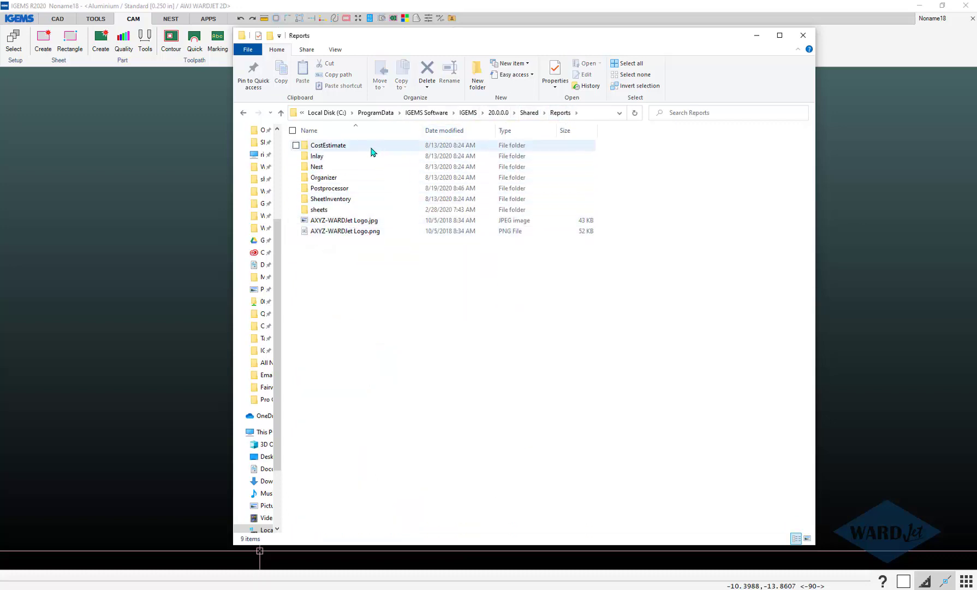
double_click(322, 190)
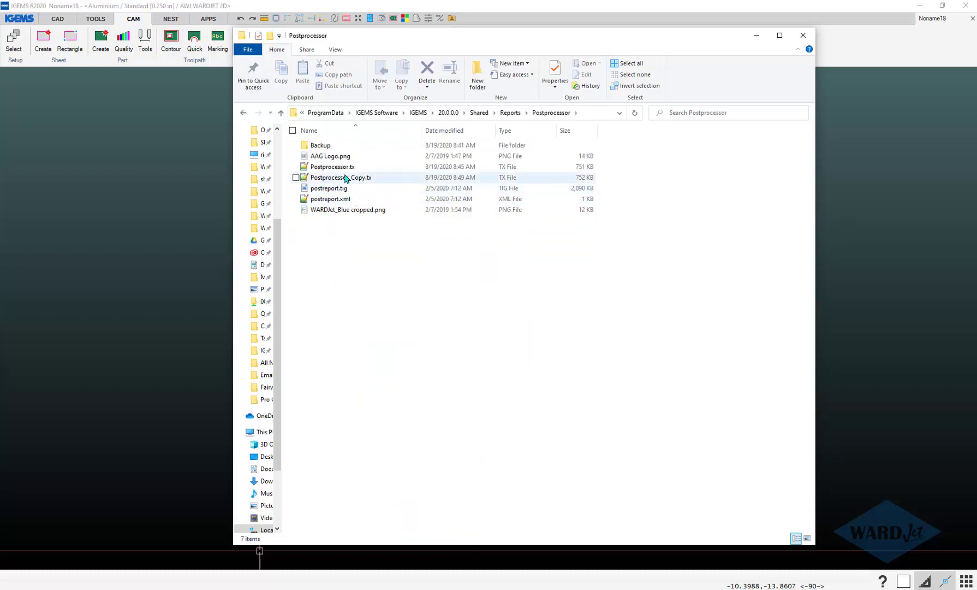
click(345, 170)
click(359, 177)
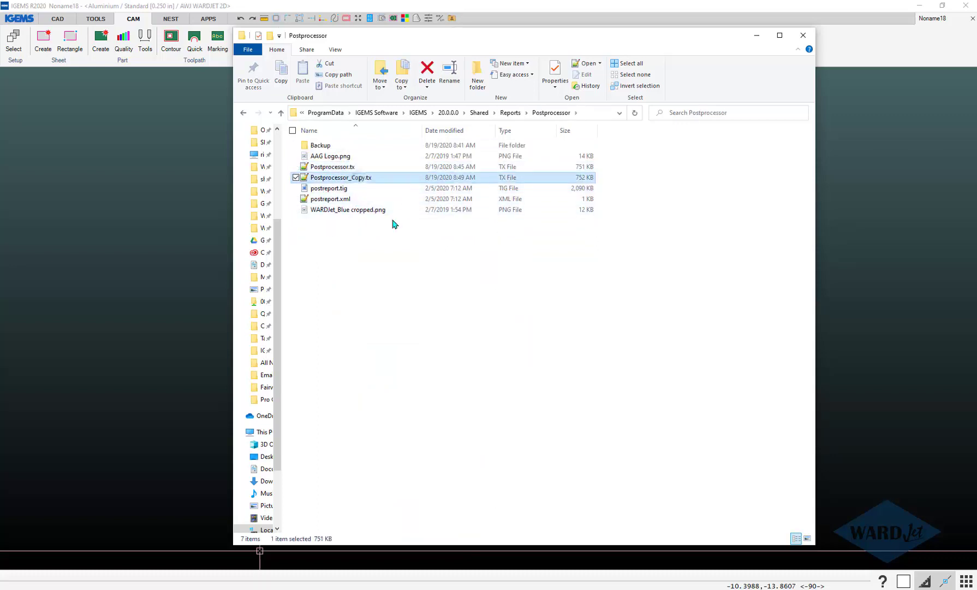
Copy the WARDJet Post Report - Abrasive.tx and Water-Only.tx templates from the Backup folder into the Postprocessor folder.
click(335, 149)
double_click(336, 147)
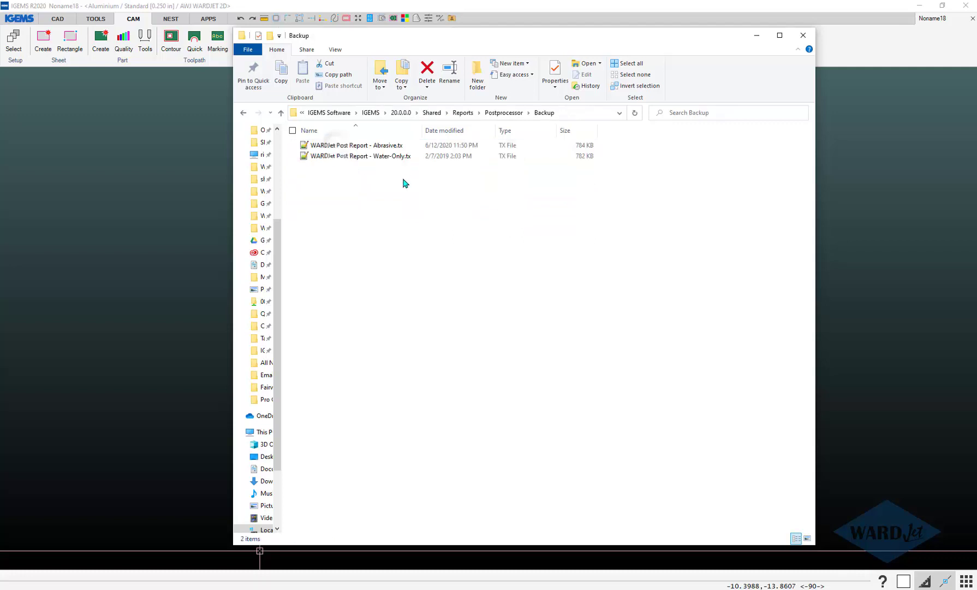
click(359, 155)
ctrl+click(358, 147)
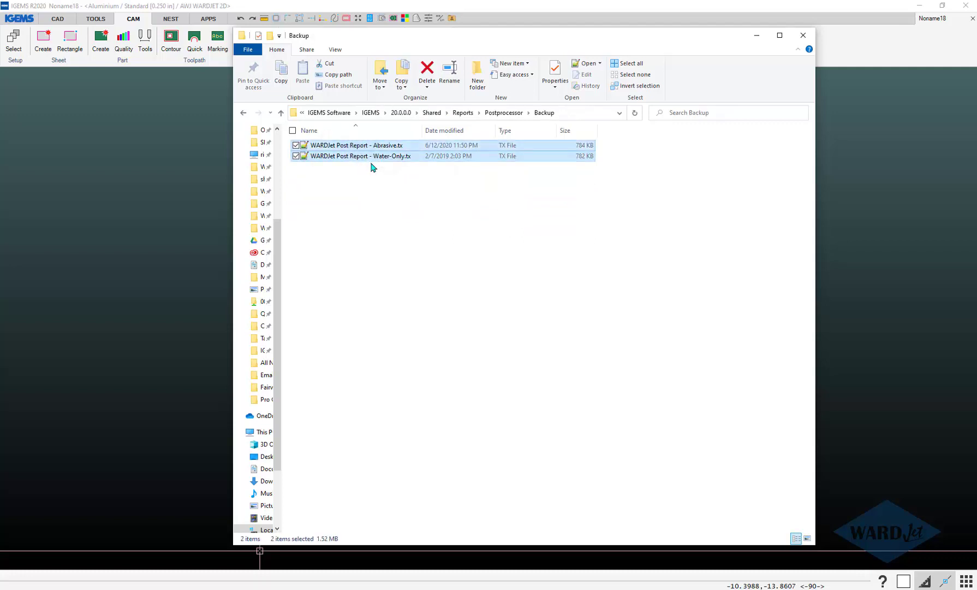
click(504, 113)
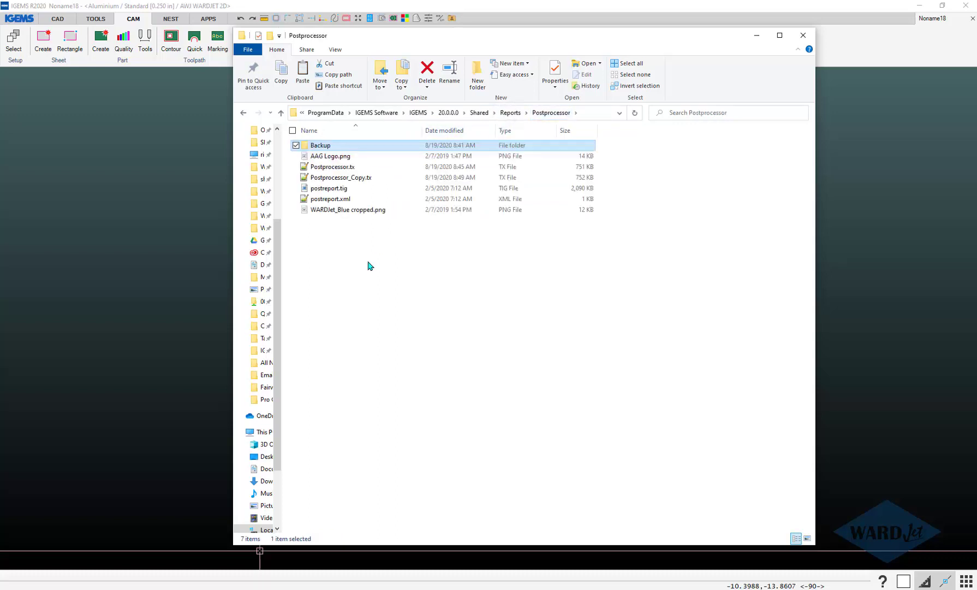
right_click(368, 266)
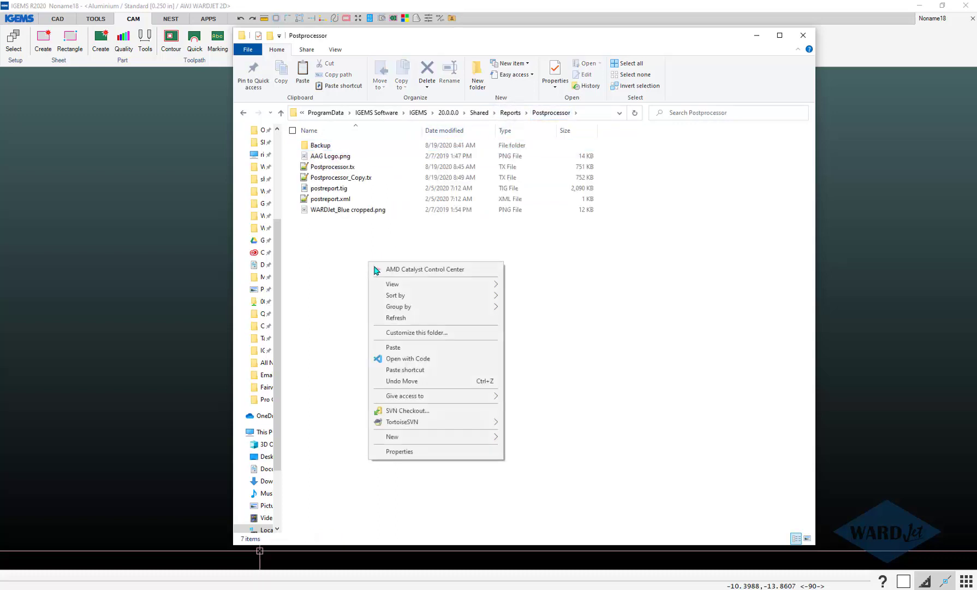
click(393, 347)
click(535, 12)
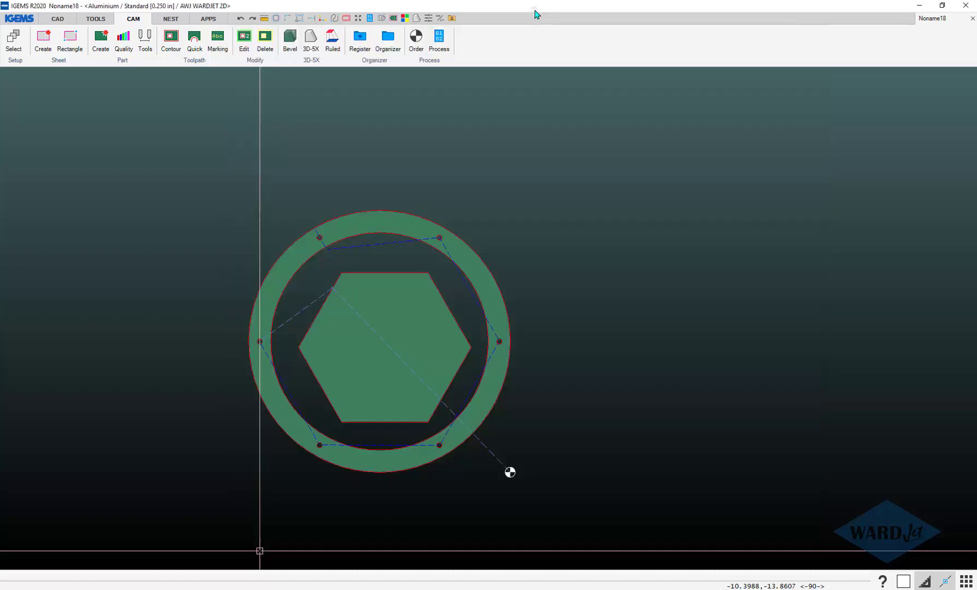
Generate a job report with the existing machine and custom options, using the WARDJet Post Report - Abrasive.tx template.
click(440, 39)
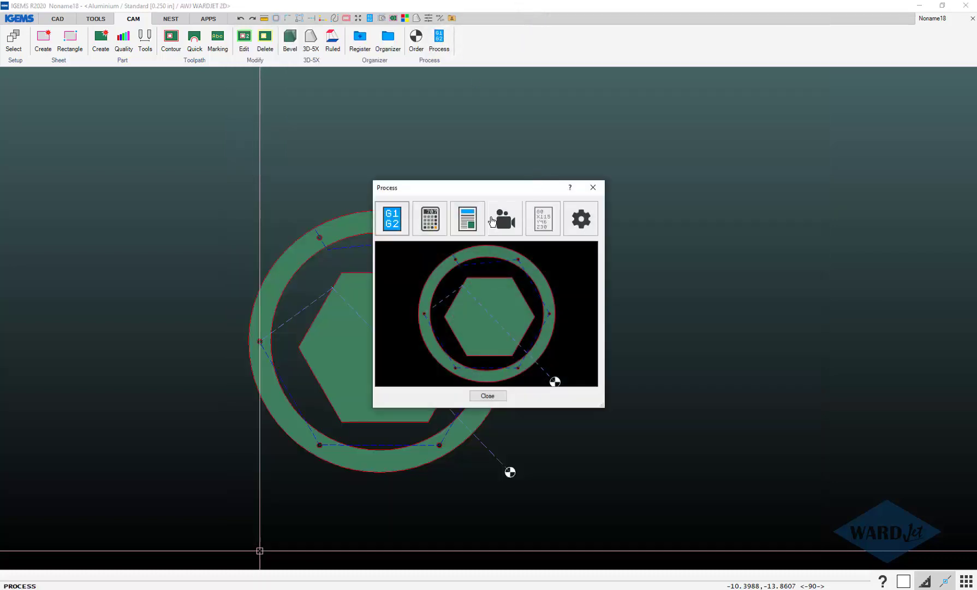
click(468, 218)
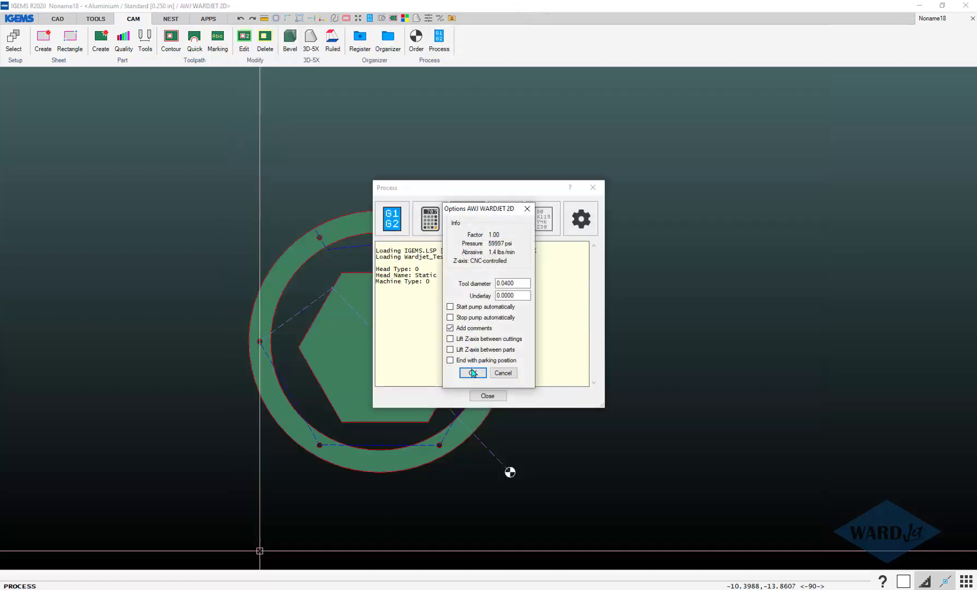
click(473, 372)
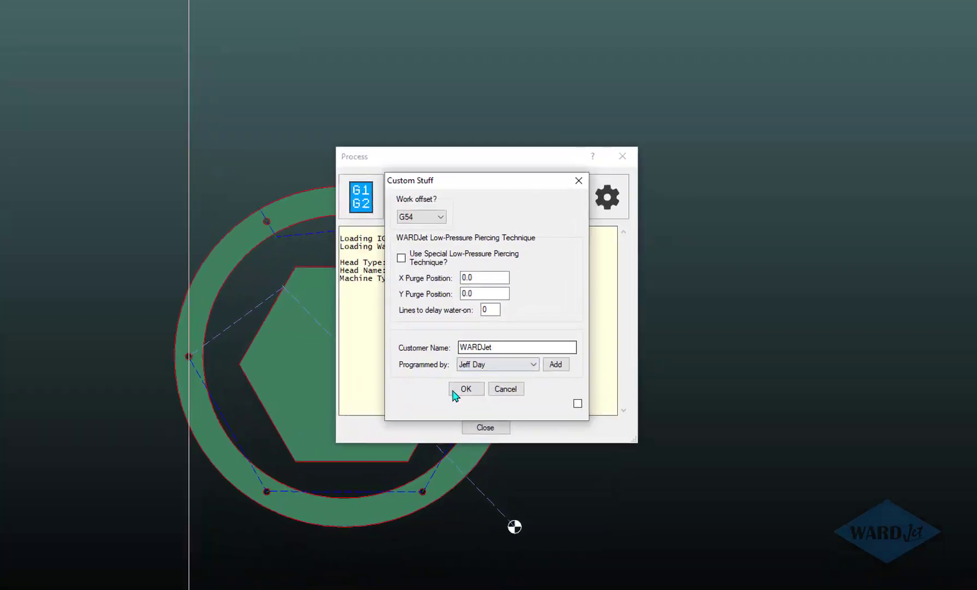
click(468, 368)
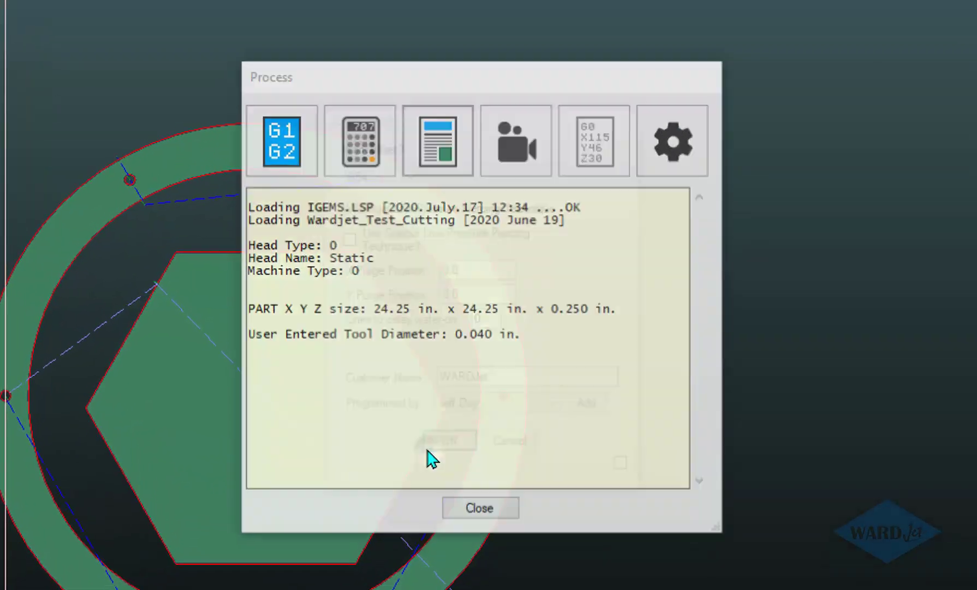
click(469, 239)
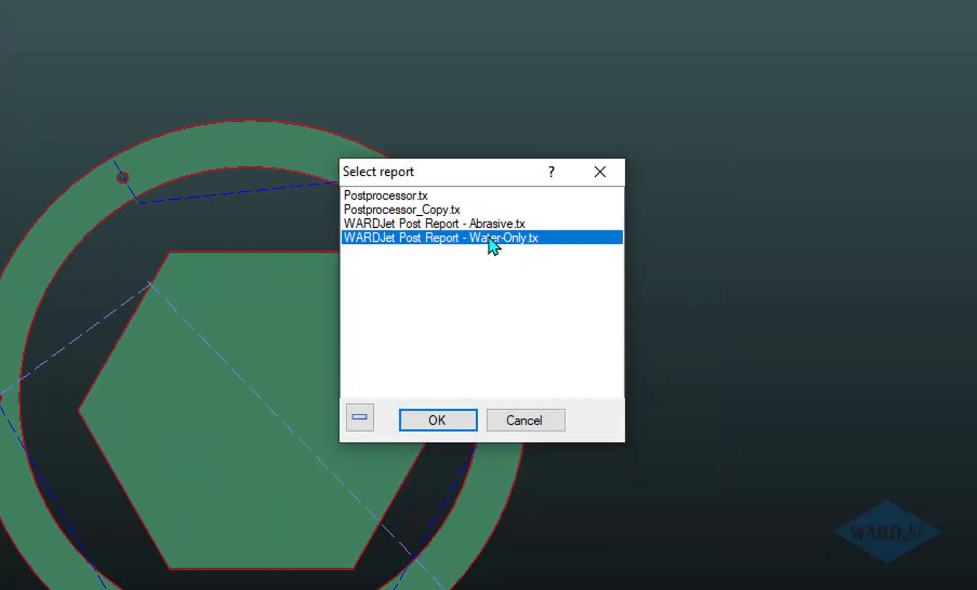
click(449, 224)
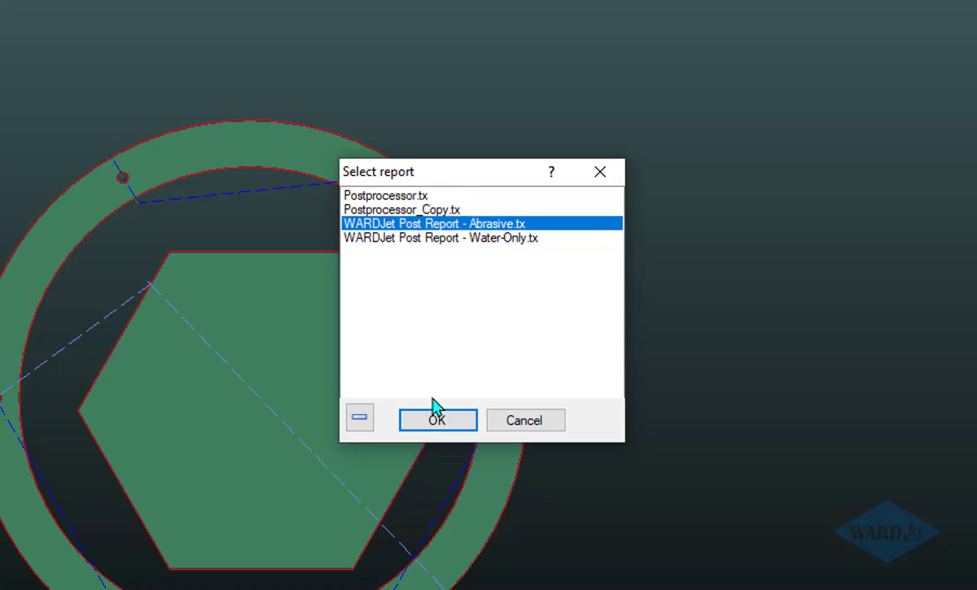
click(436, 419)
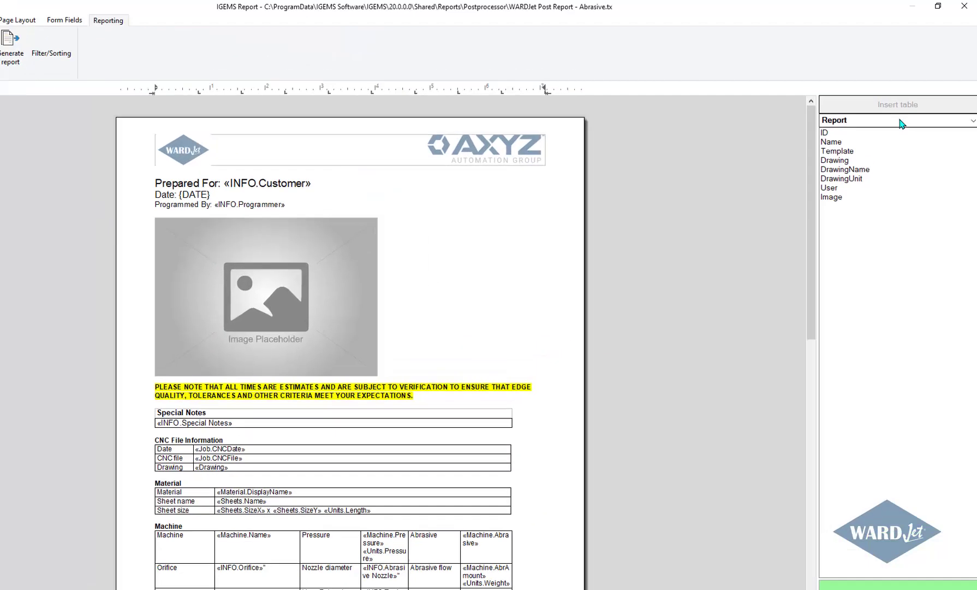
Show the INFO table's data fields for the Abrasive template and go through them from ReportID to Tool Diameter.
click(885, 107)
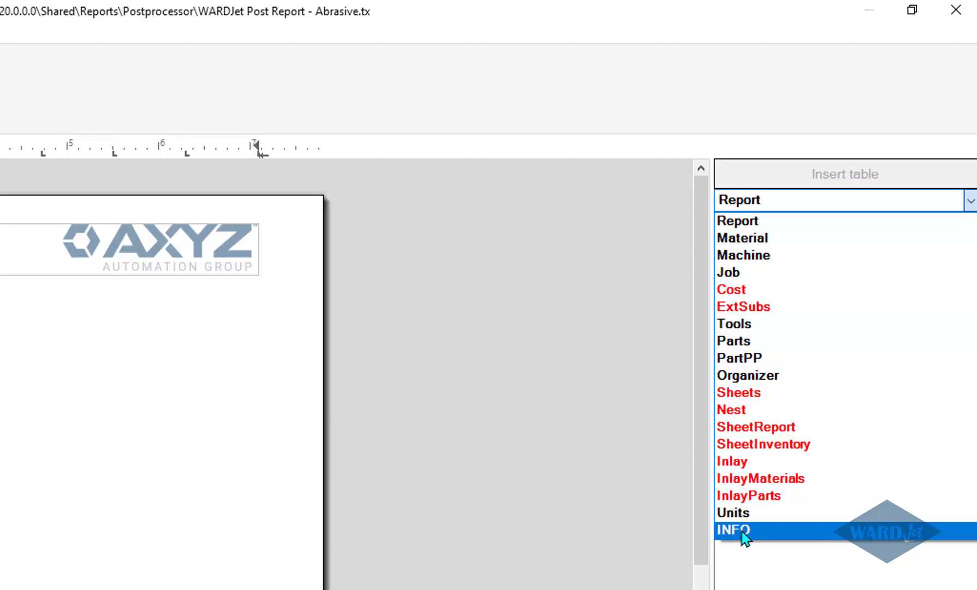
click(741, 531)
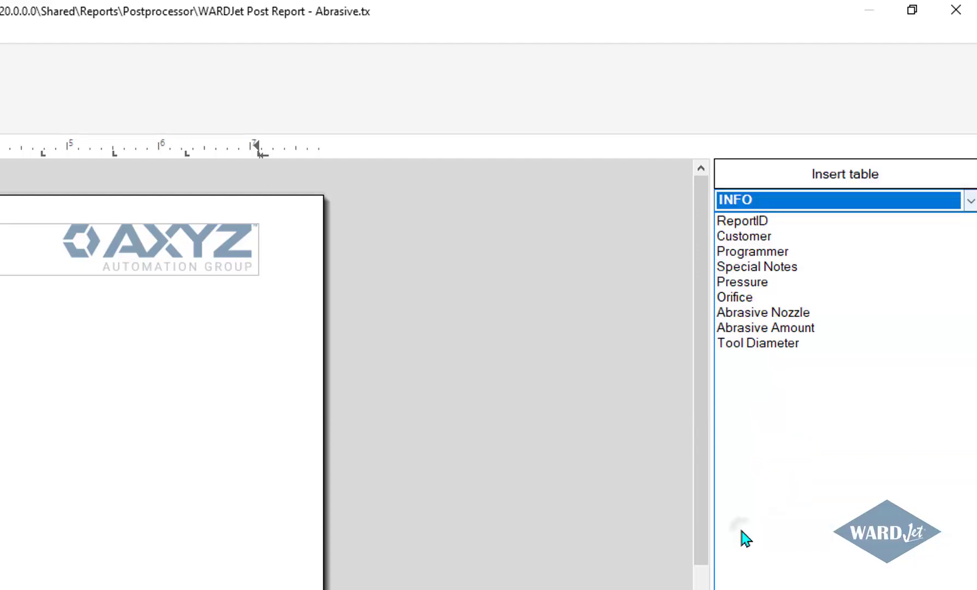
click(728, 225)
drag(732, 240, 736, 344)
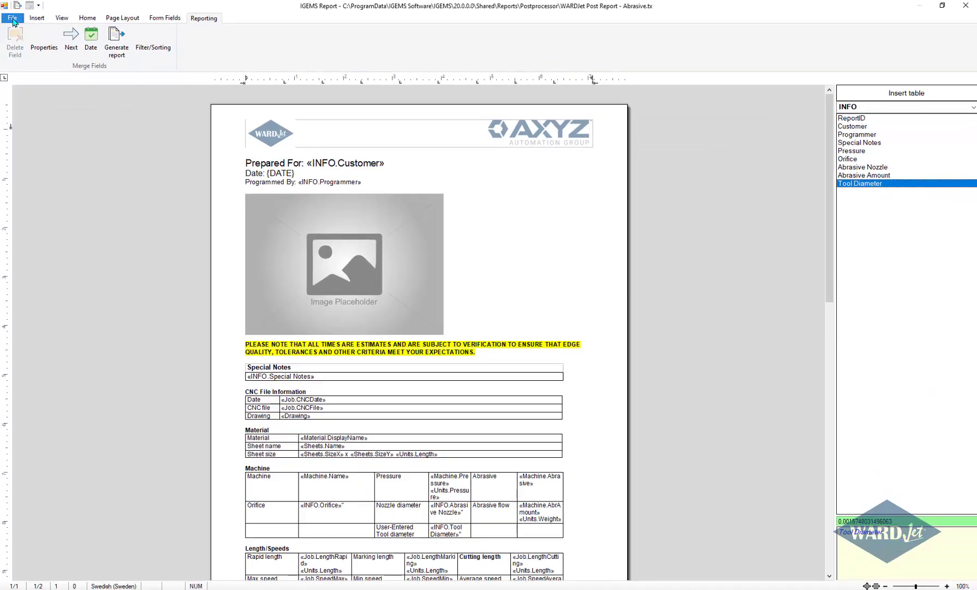
Review the custominfo.cfg file reference in the report startup script, and close the script and run it.
click(13, 19)
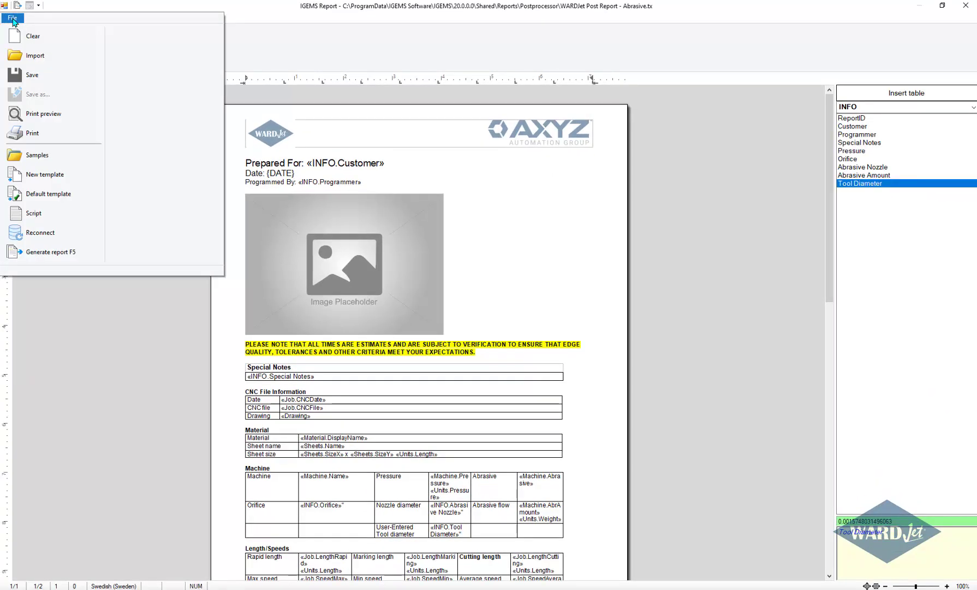
click(33, 214)
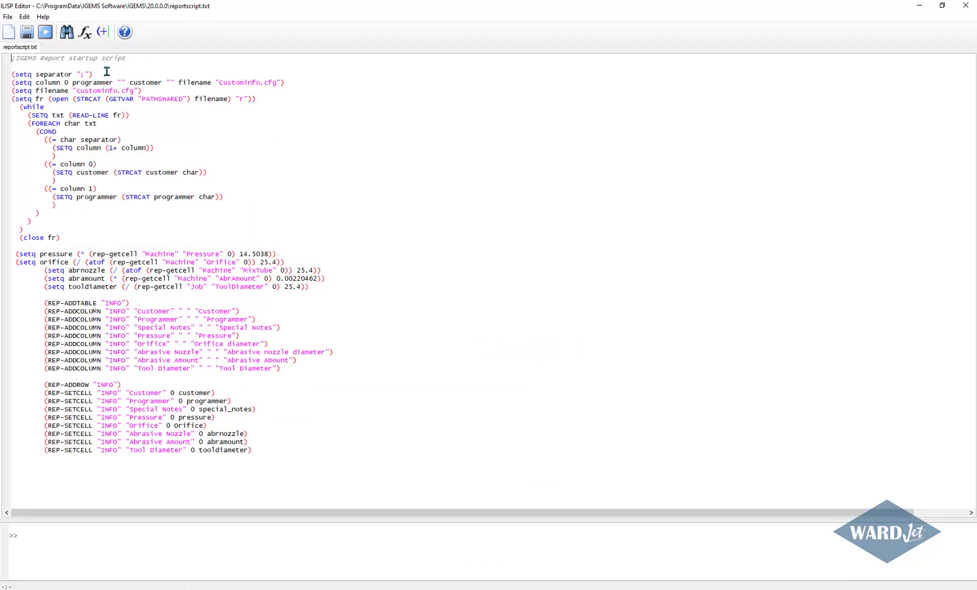
double_click(133, 90)
click(139, 91)
click(965, 5)
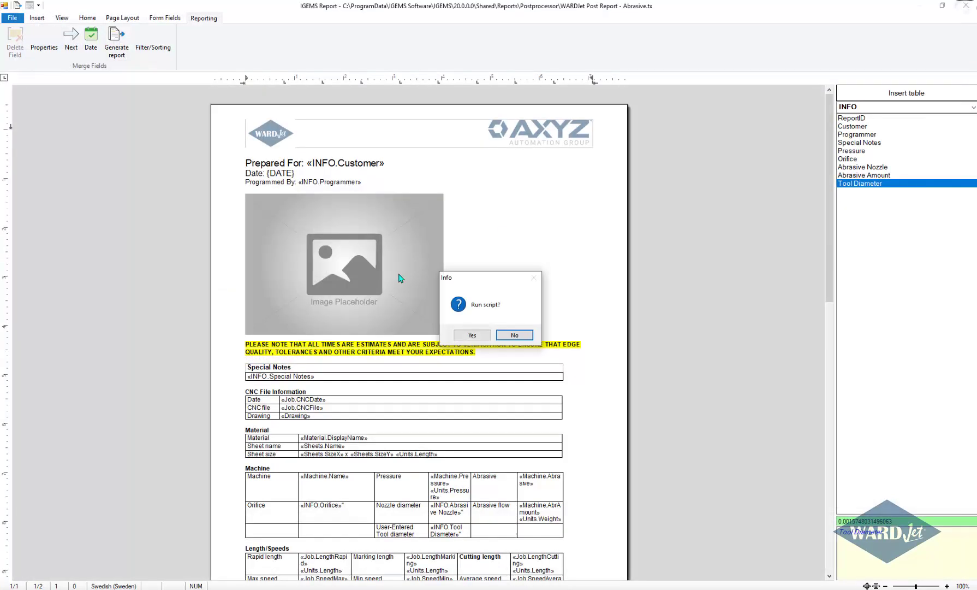
click(472, 335)
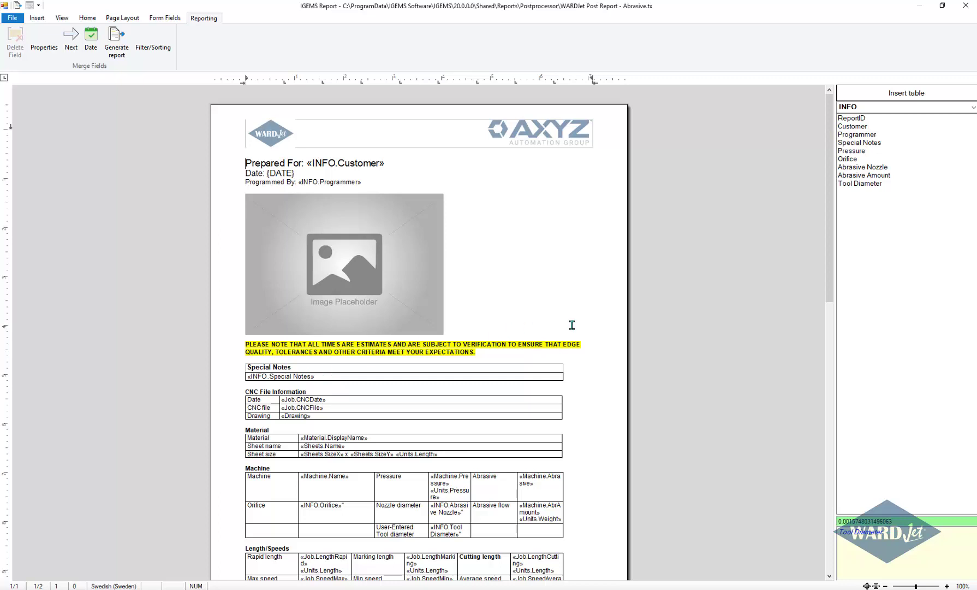
Reconnect the Abrasive report template to its data.
click(10, 19)
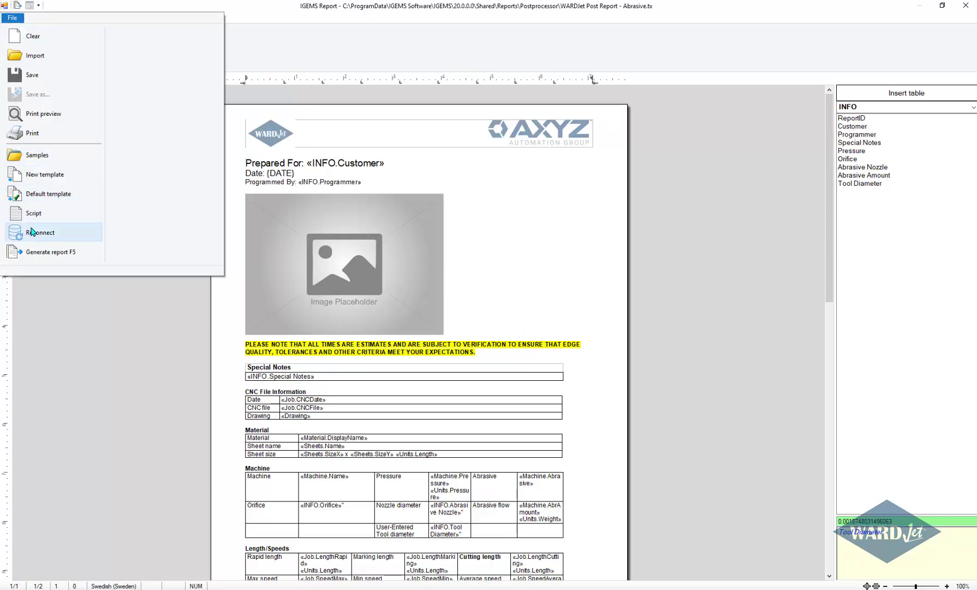